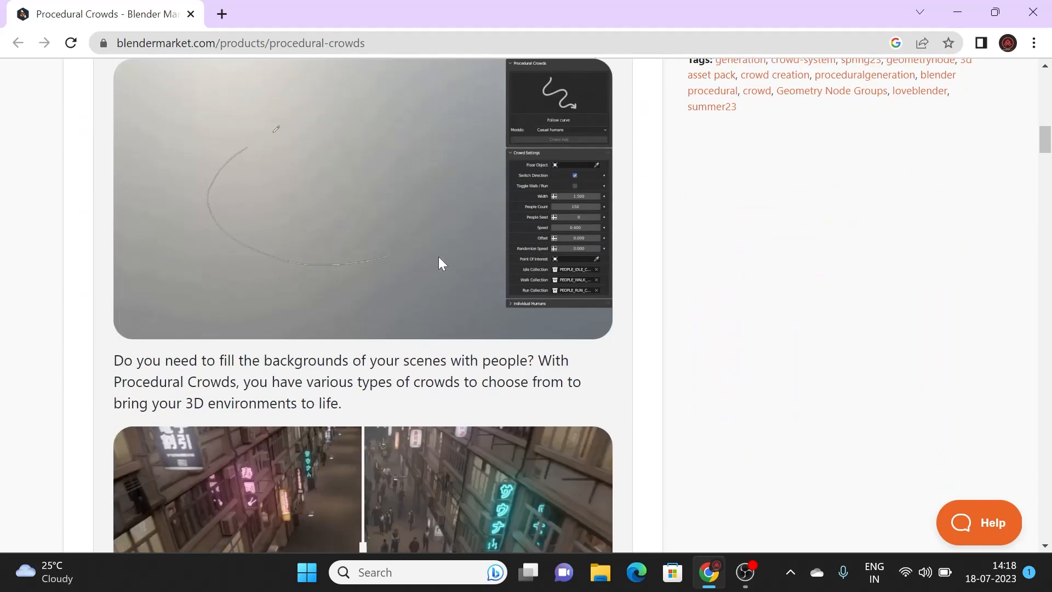
Step: Read through the Procedural Crowds product page, covering the before/after examples, crowd types and animations
scroll(383, 274, down, 4)
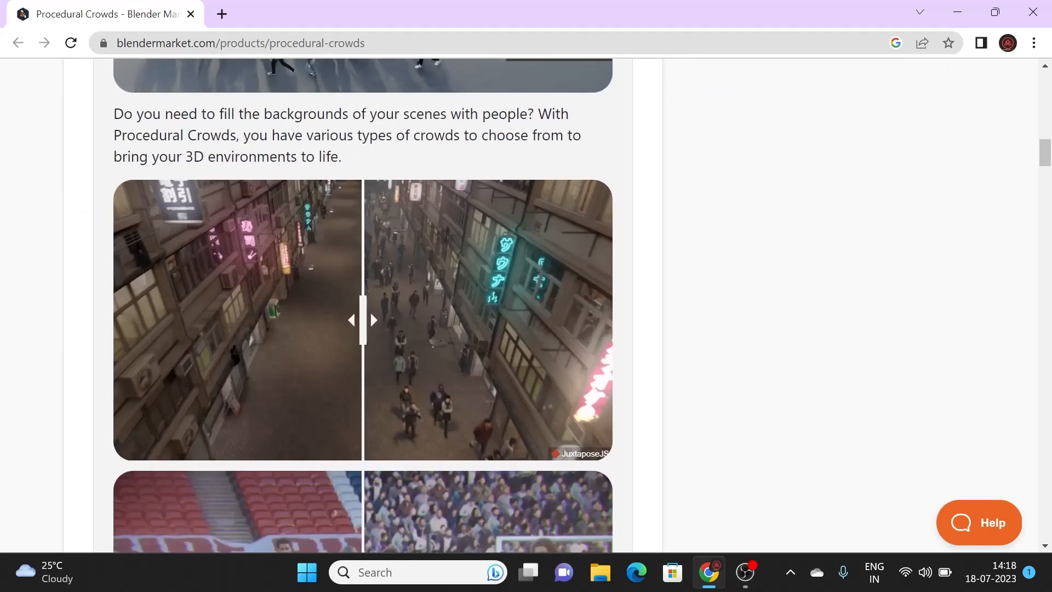
scroll(404, 202, down, 8)
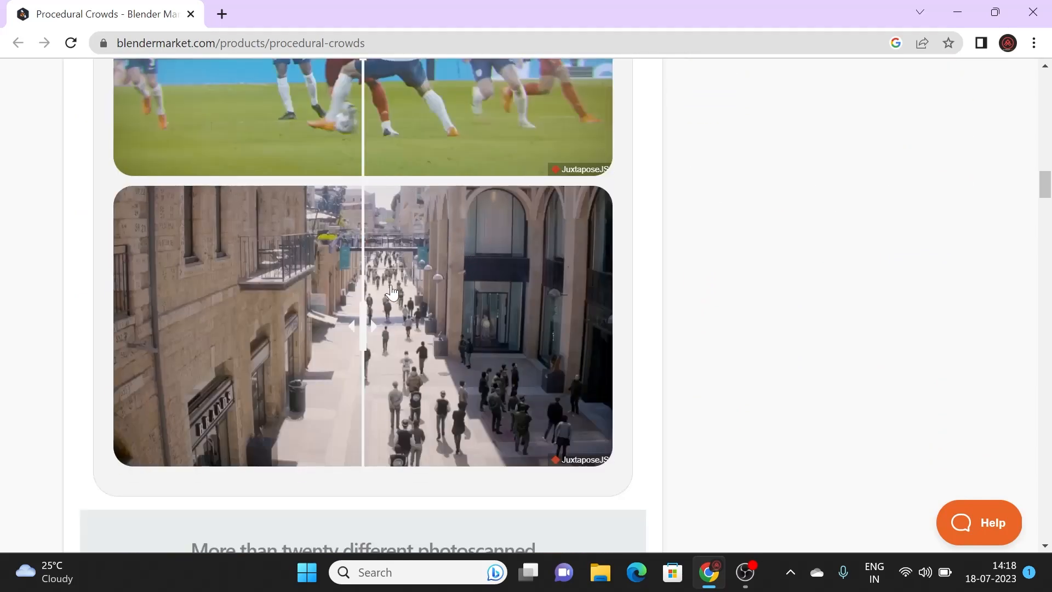
scroll(401, 372, down, 1)
scroll(401, 372, down, 5)
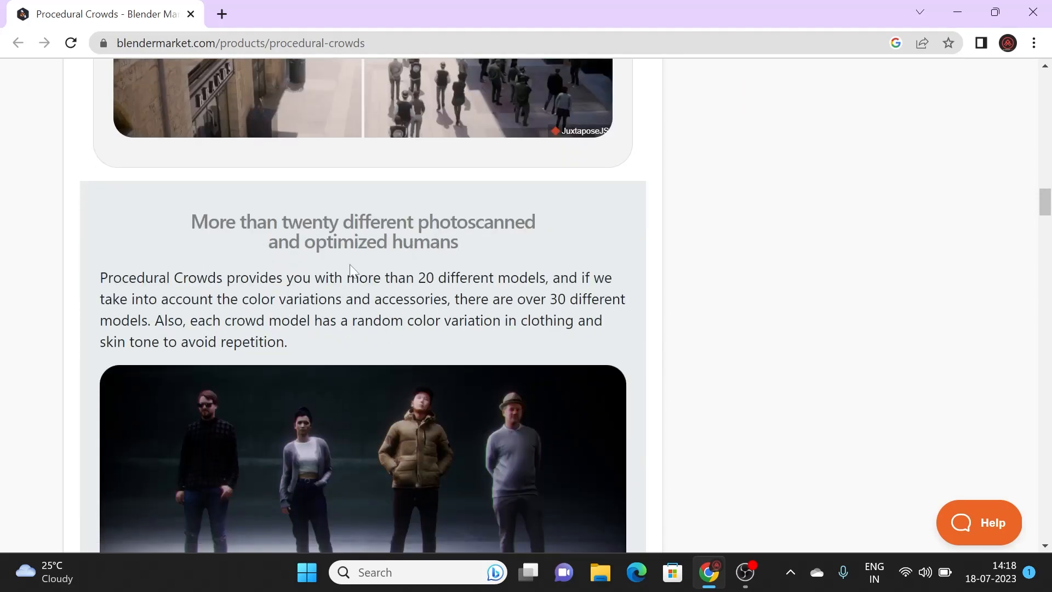
scroll(353, 282, down, 13)
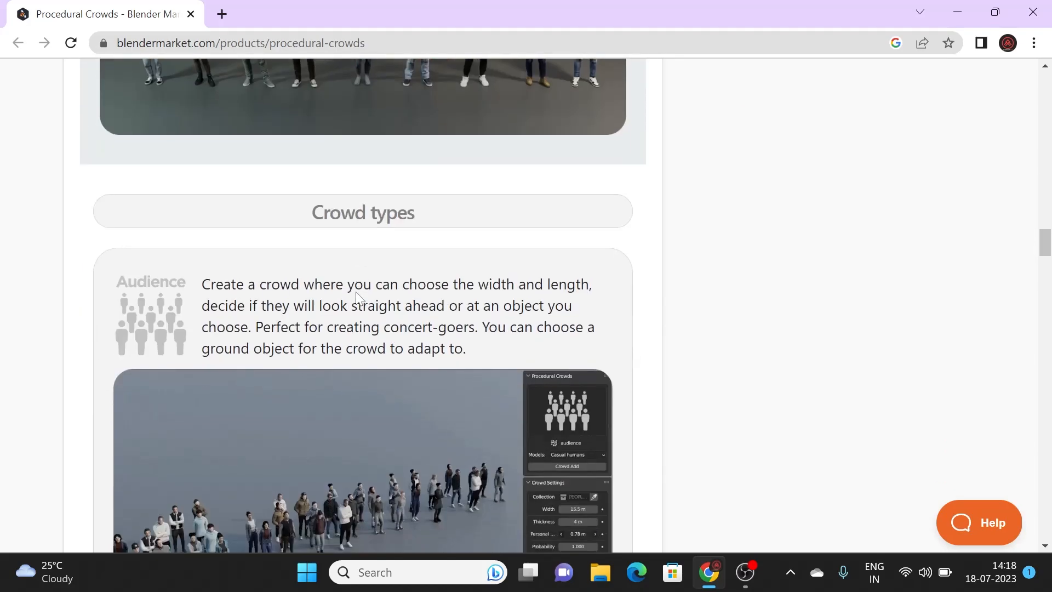
scroll(297, 194, down, 3)
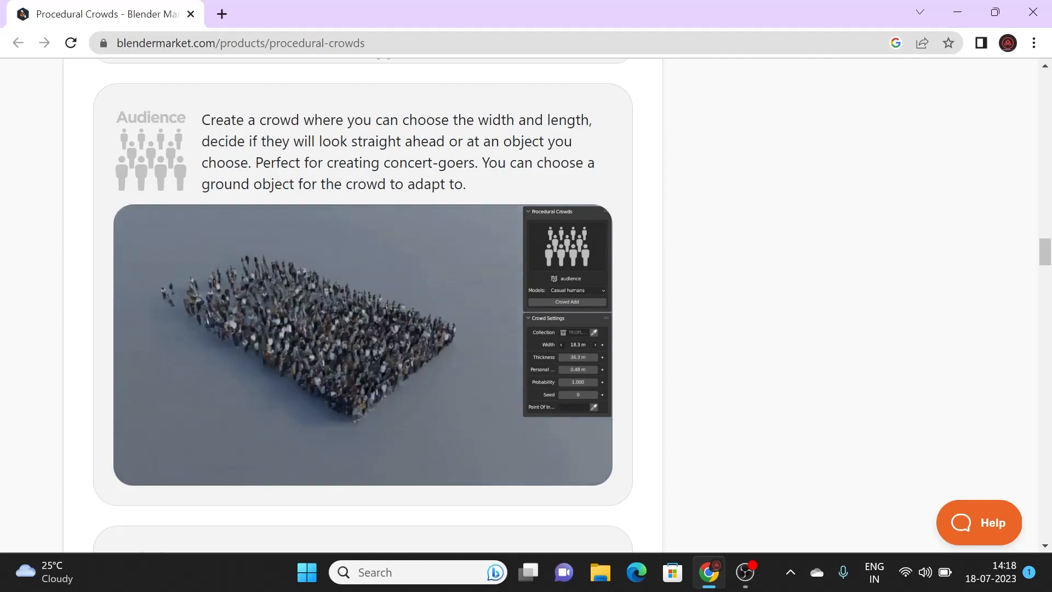
scroll(406, 216, down, 20)
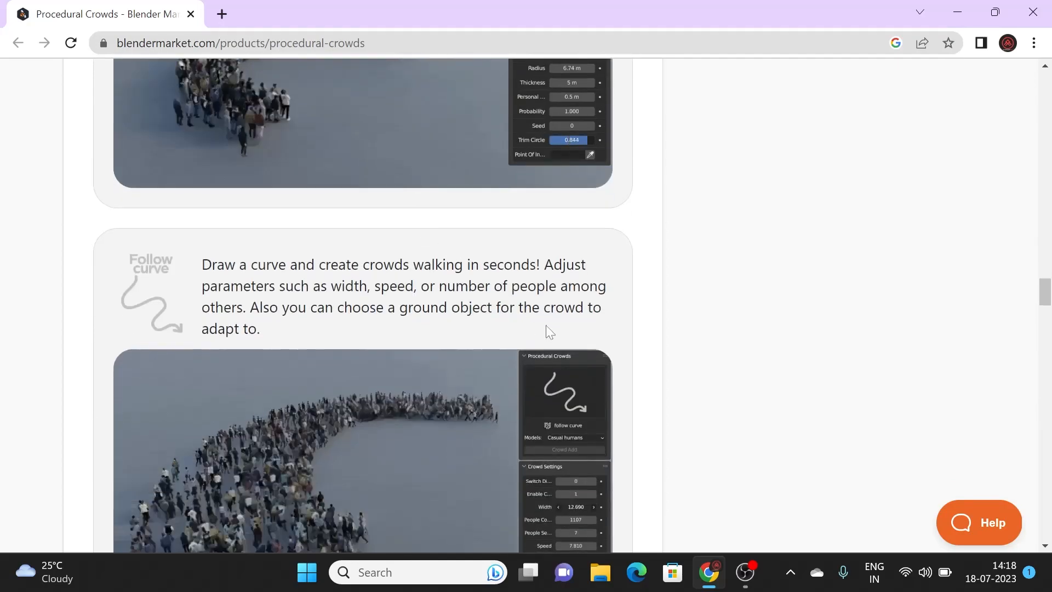
scroll(362, 282, down, 20)
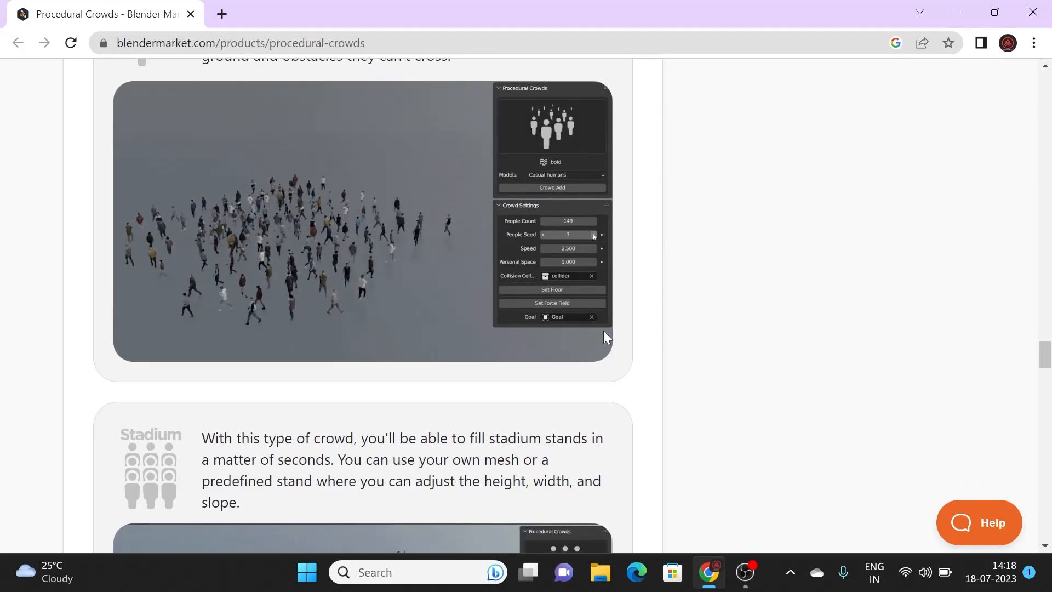
scroll(564, 351, down, 20)
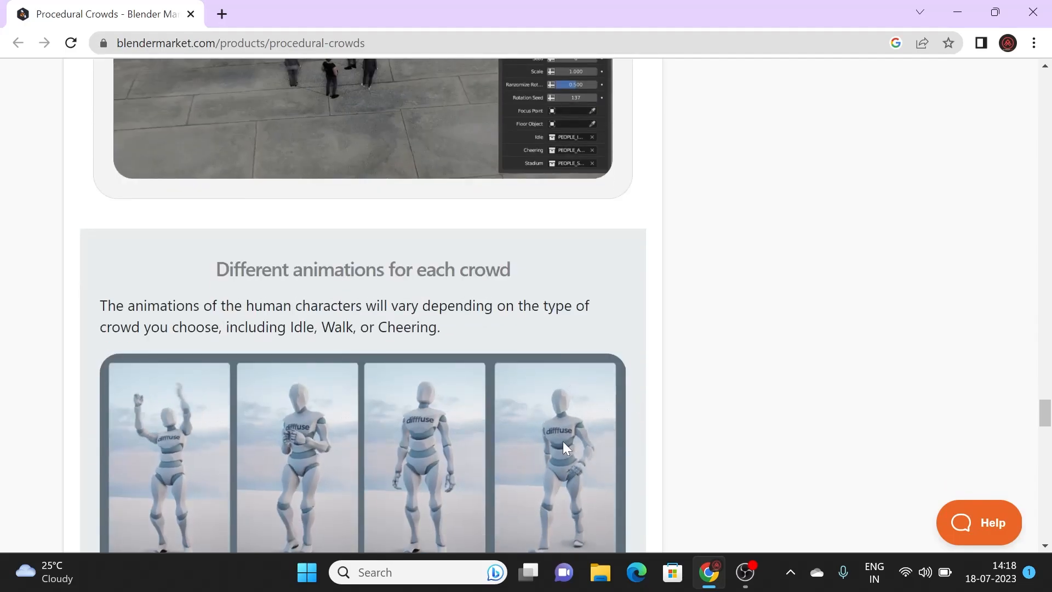
scroll(633, 457, down, 9)
Step: Switch to Blender by launching it from the system search
key(super)
text(bl)
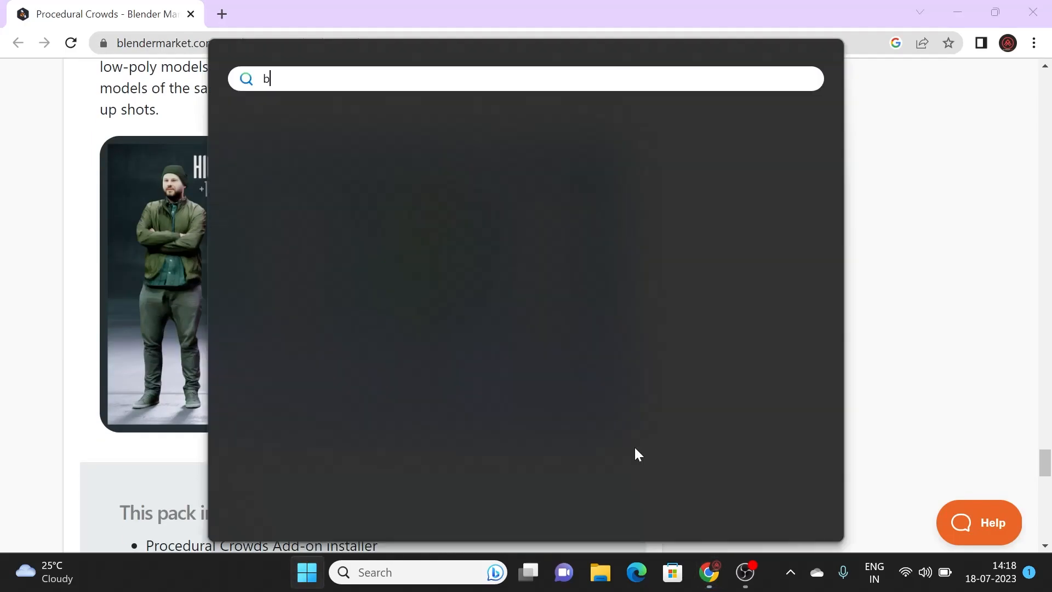
key(Return)
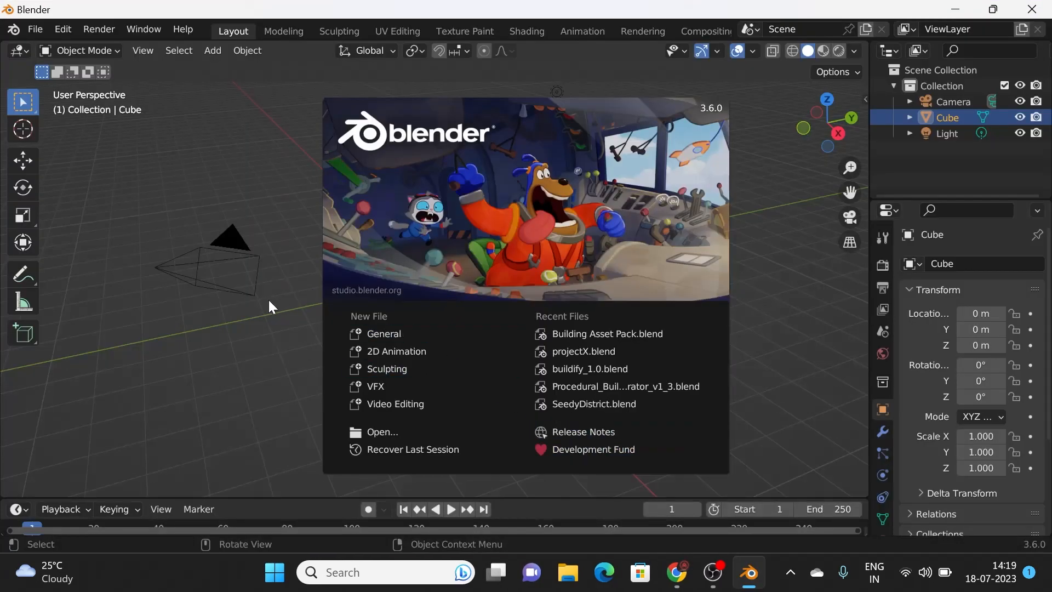
Step: Dismiss the splash screen and delete all default objects from the scene
click(274, 321)
key(a)
key(x)
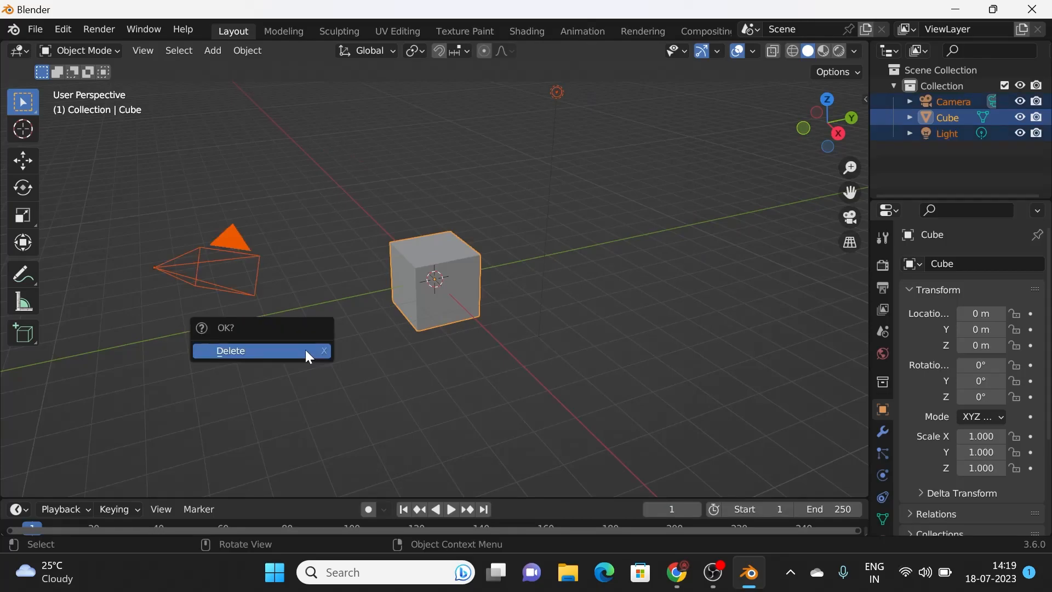
click(305, 351)
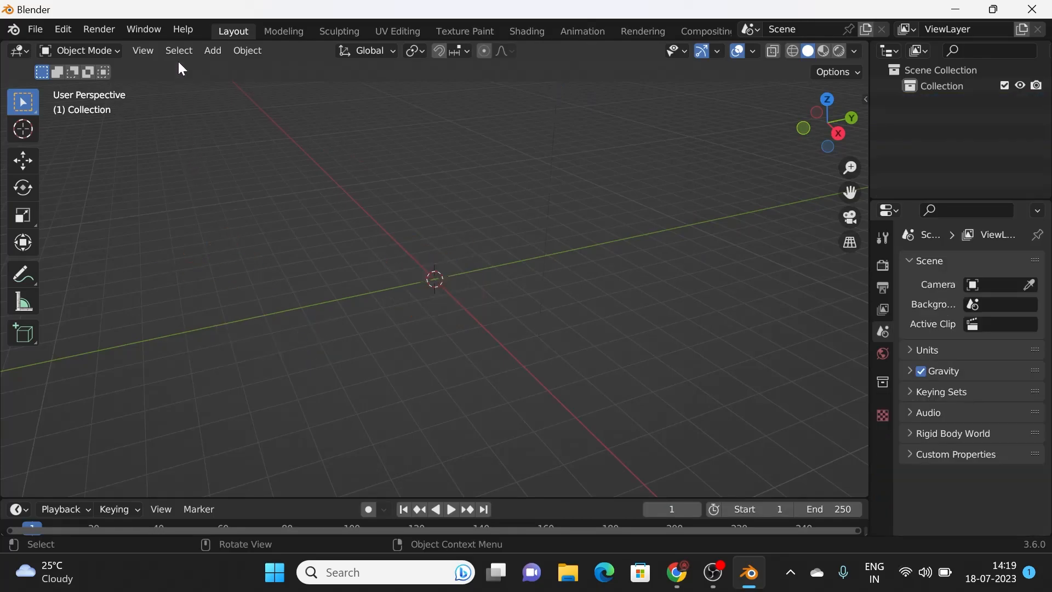
Step: Search the add-on preferences for "pro" and review the Procedural Crowds add-on's details and assets folder
click(44, 35)
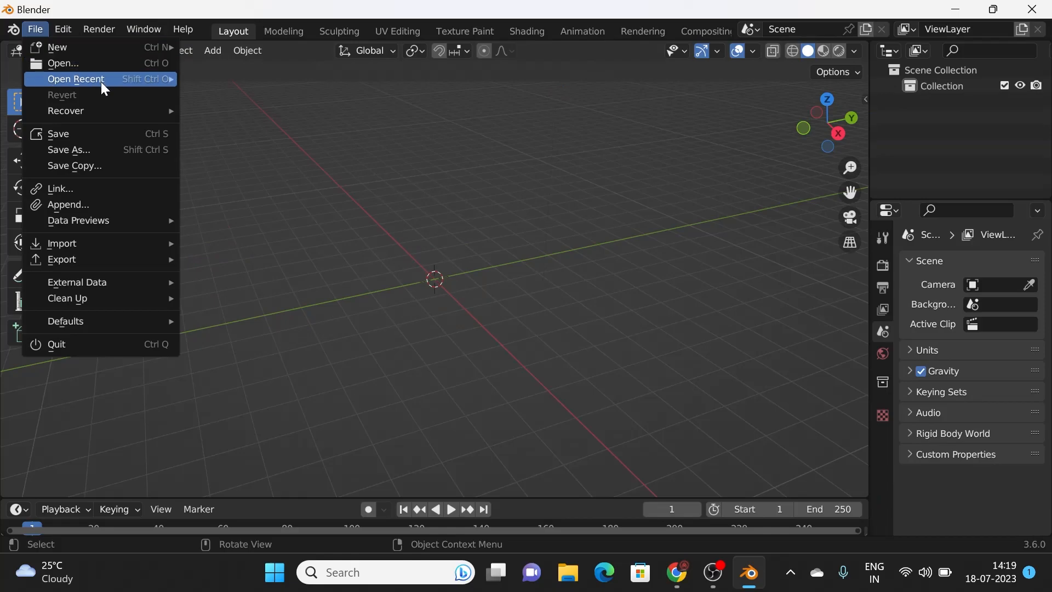
mouse_move(115, 115)
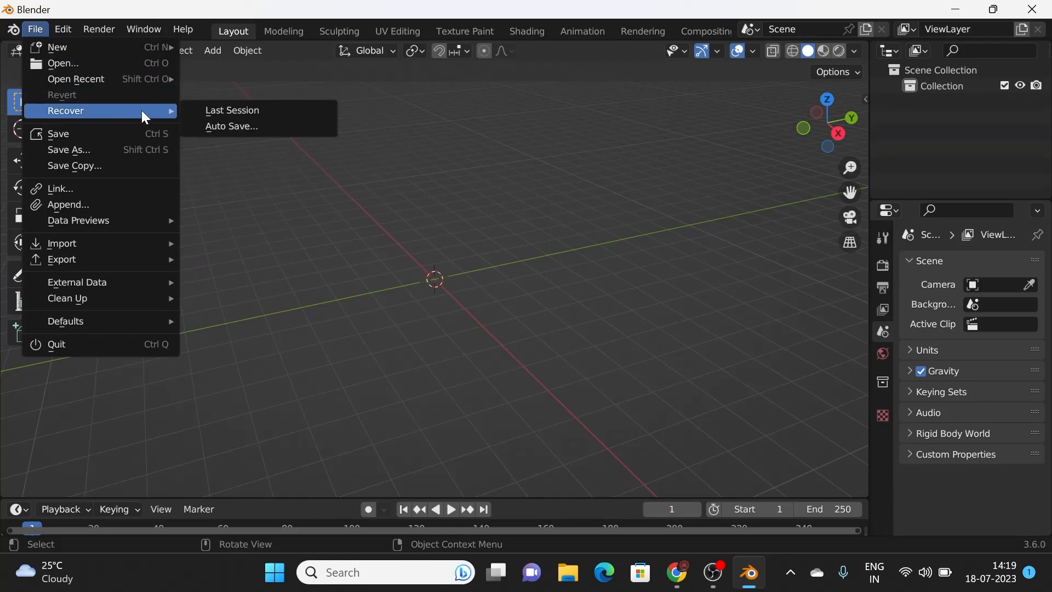
click(71, 33)
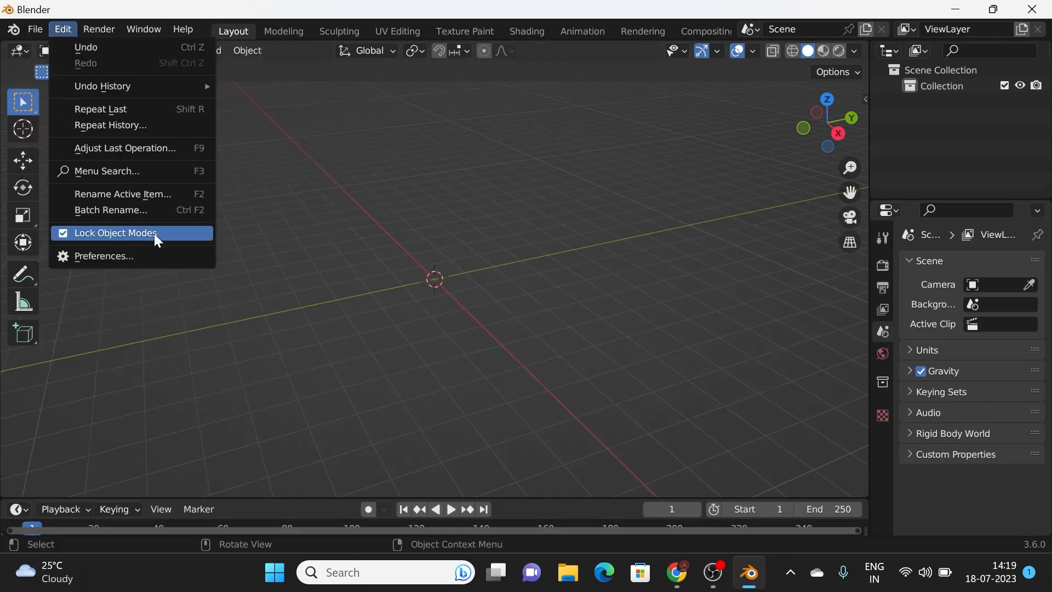
click(141, 253)
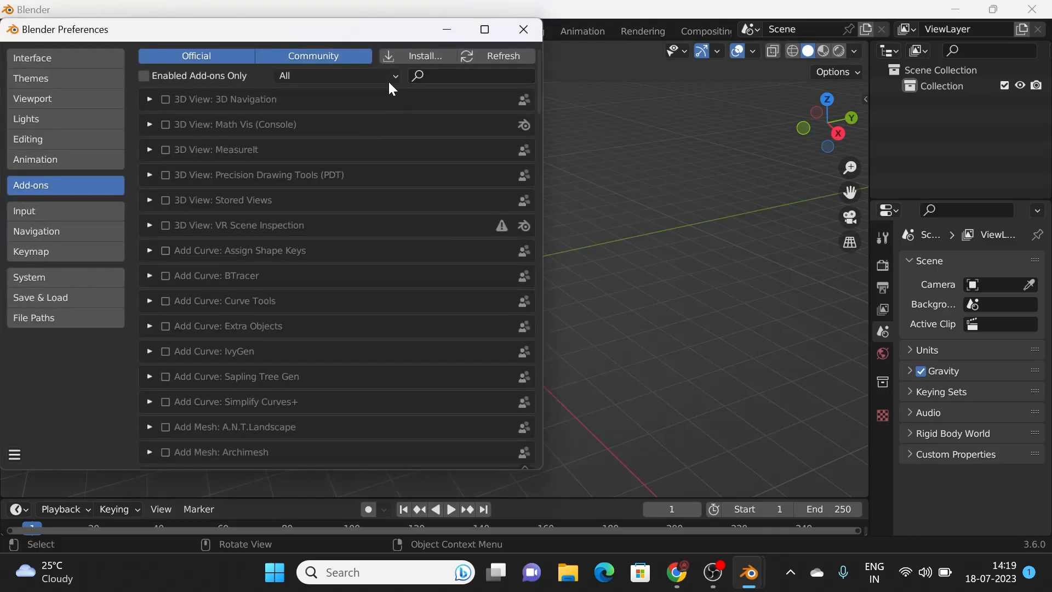
click(432, 82)
text(pro)
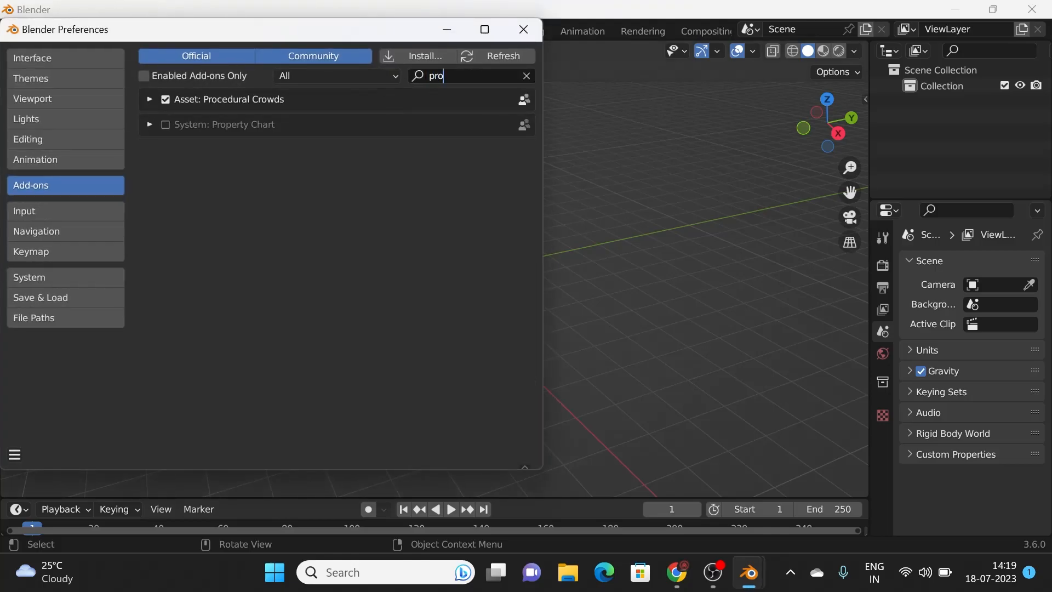
click(150, 99)
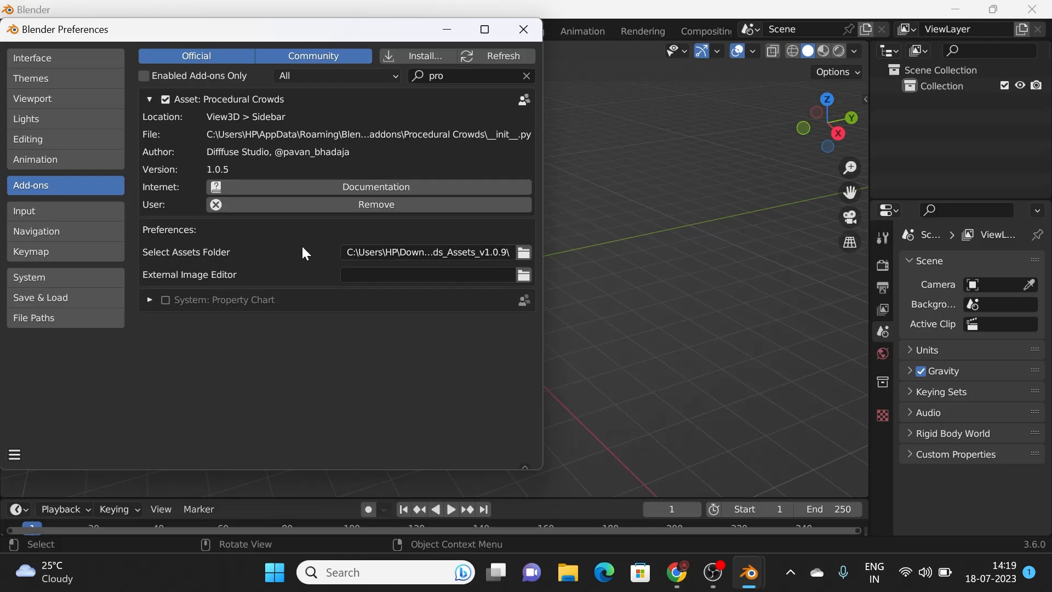
click(528, 32)
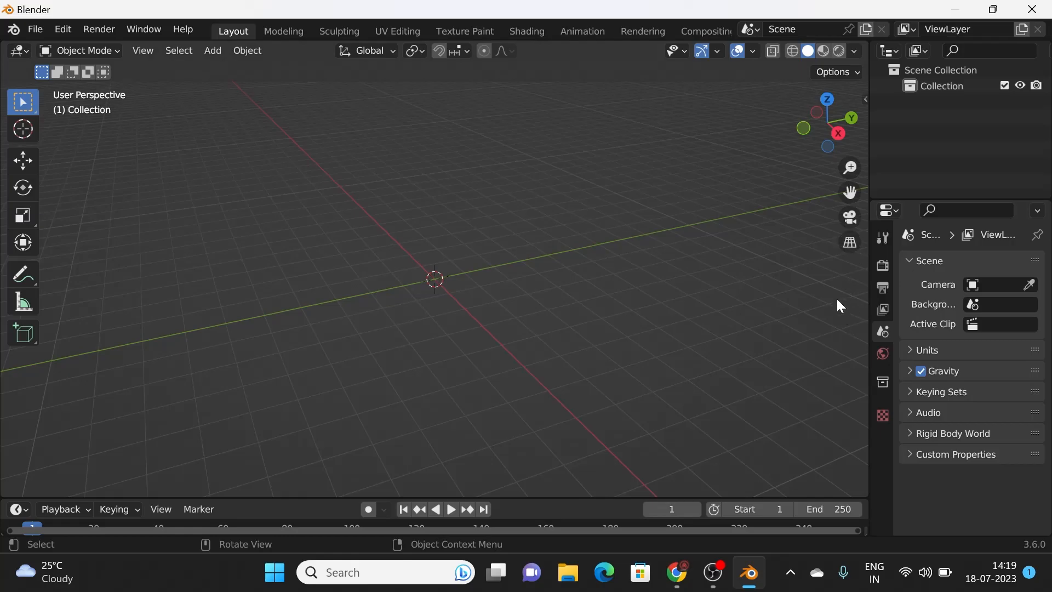
Step: Add an Audience crowd with Casual humans models using the Procedural Crowds add-on
key(n)
click(858, 228)
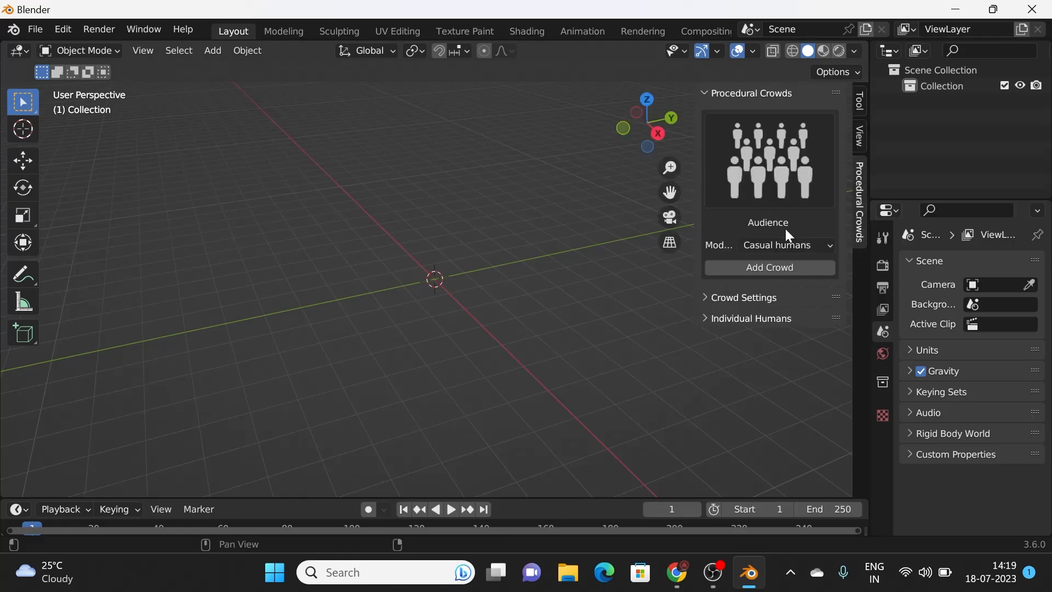
click(754, 178)
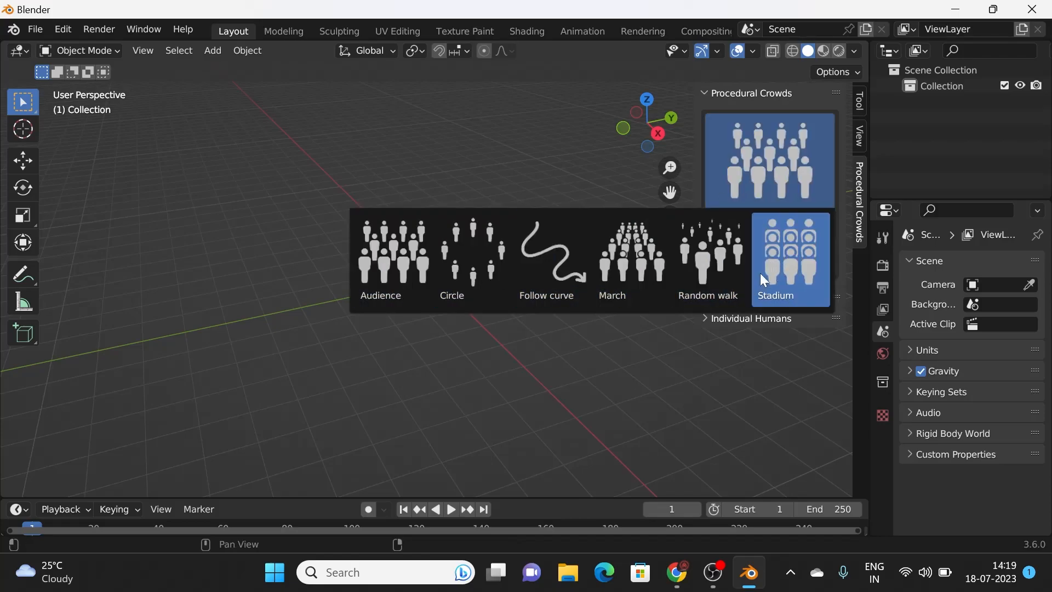
click(411, 293)
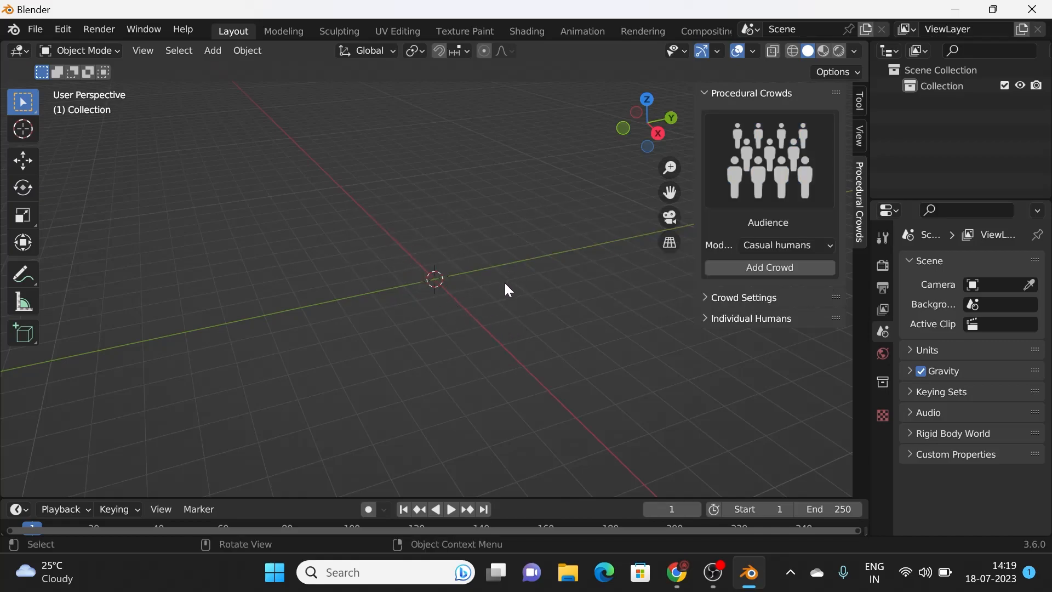
click(781, 244)
click(781, 258)
click(773, 268)
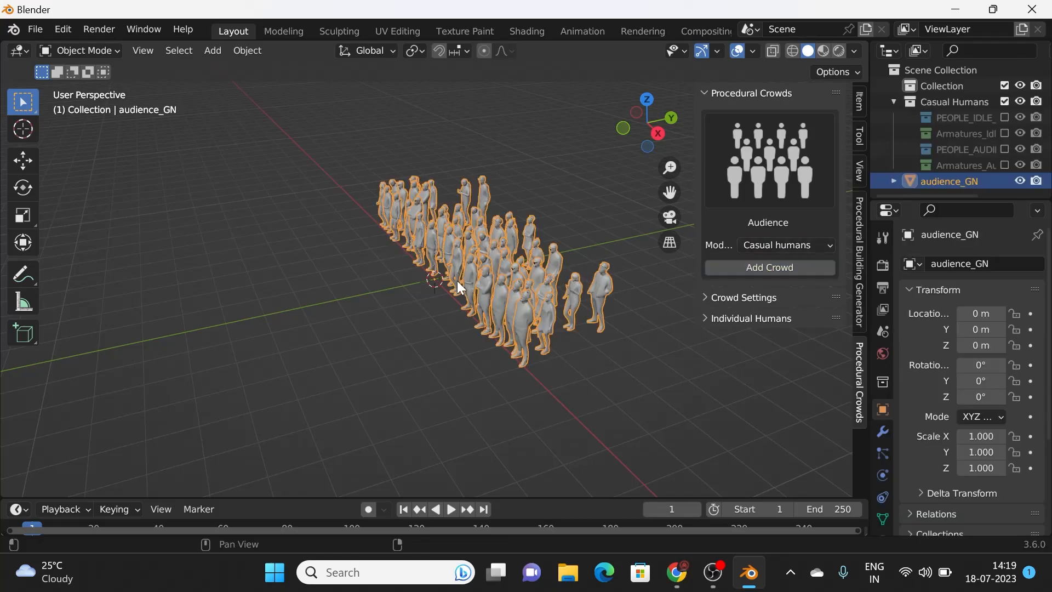
Step: Examine the added audience crowd from several angles and up close in the viewport
middle_drag(569, 346, 732, 348)
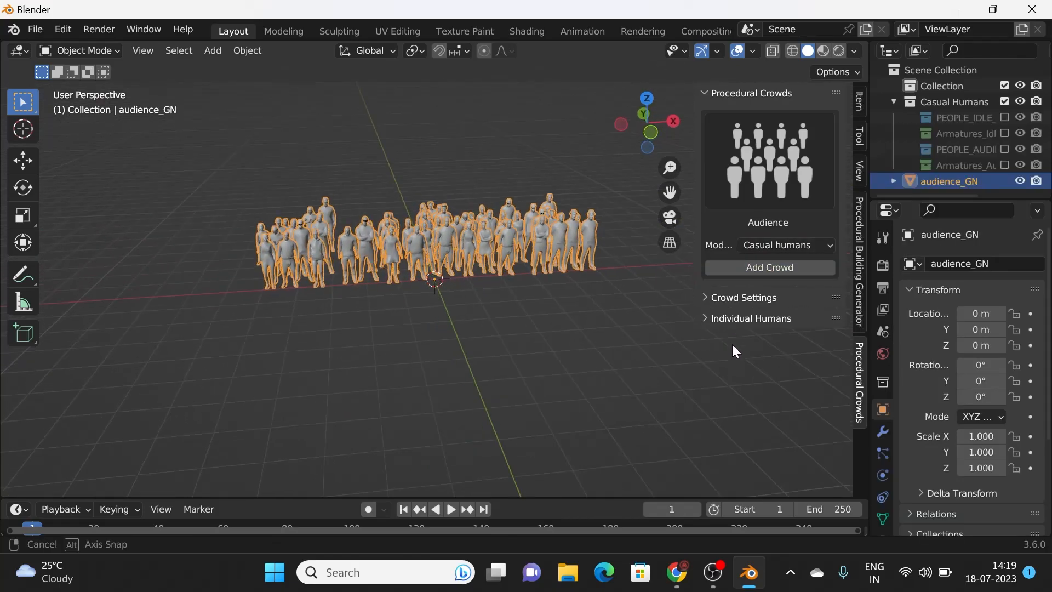
middle_drag(540, 313, 560, 311)
click(486, 278)
scroll(492, 264, up, 6)
middle_drag(495, 256, 460, 268)
scroll(460, 268, down, 5)
middle_drag(514, 288, 550, 291)
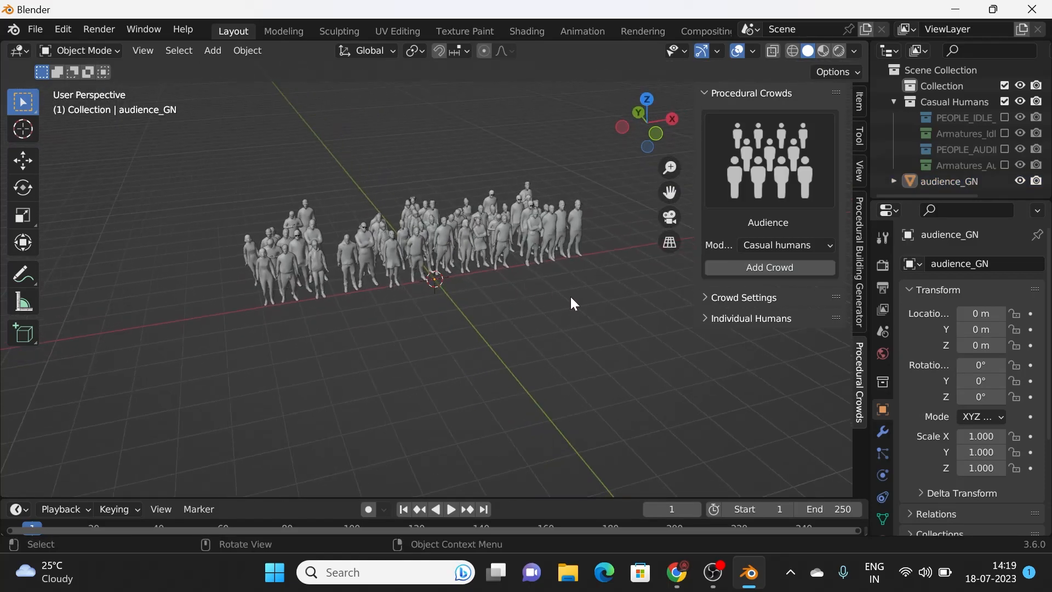
Step: Set the audience crowd's Width to 11.3 m, Thickness 6.07 m, People Scale 1.210, Randomize Scale 0.190 and Personal Space 1.18 m
click(582, 268)
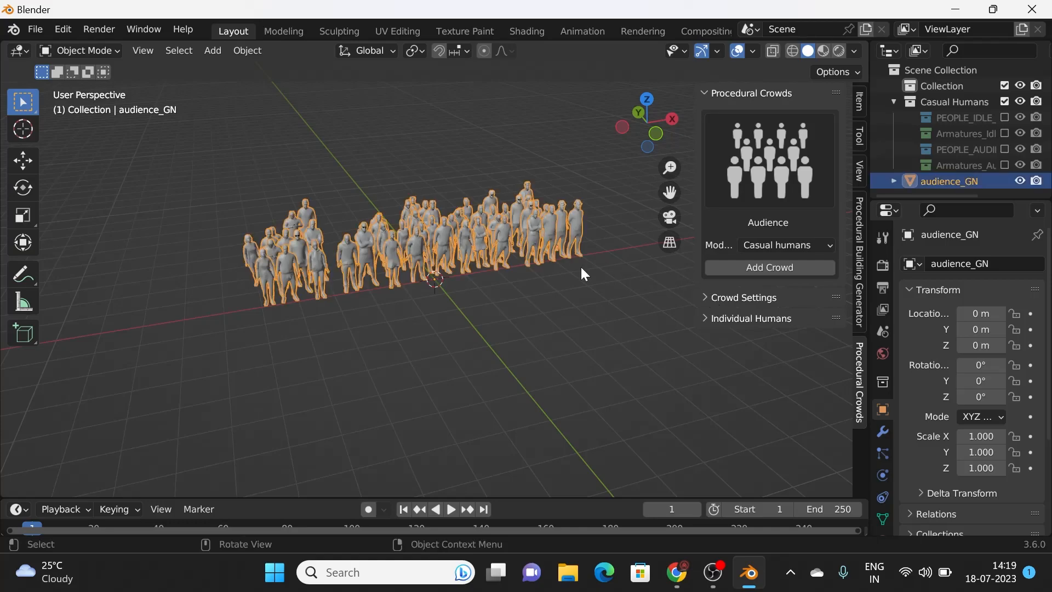
click(707, 298)
scroll(728, 359, down, 4)
scroll(731, 364, down, 2)
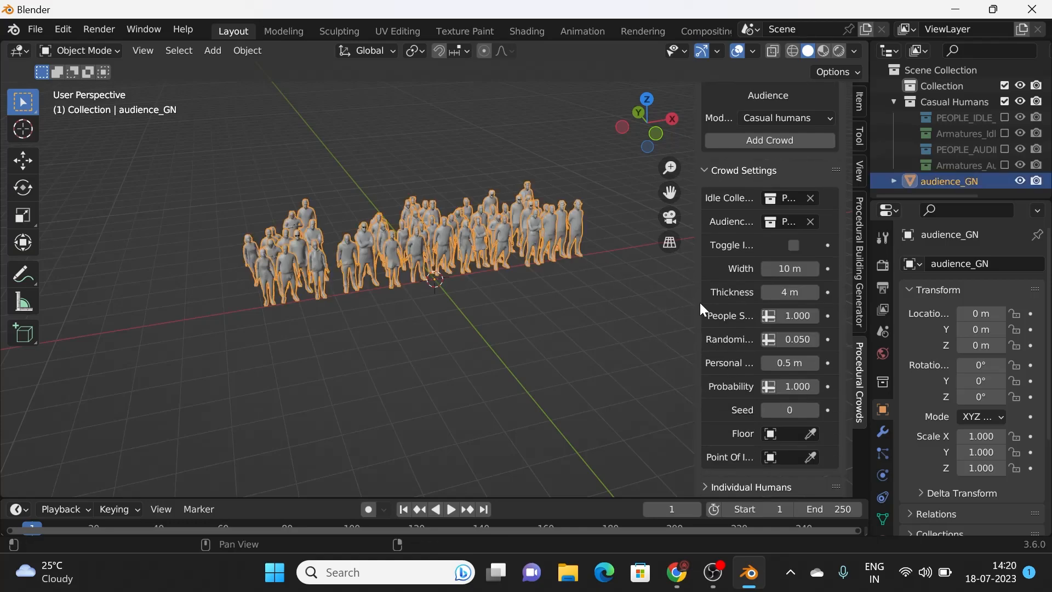
drag(698, 305, 620, 308)
drag(779, 274, 793, 366)
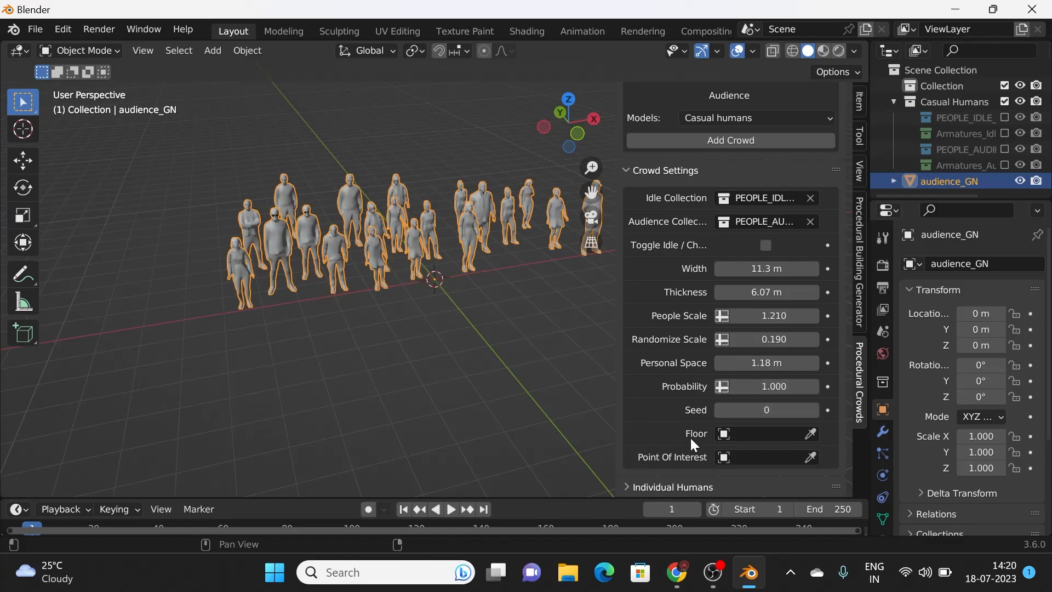
Step: Add a cube and move it along the Y axis to about -4.051 m, in front of the crowd
shift+middle_drag(518, 320, 383, 292)
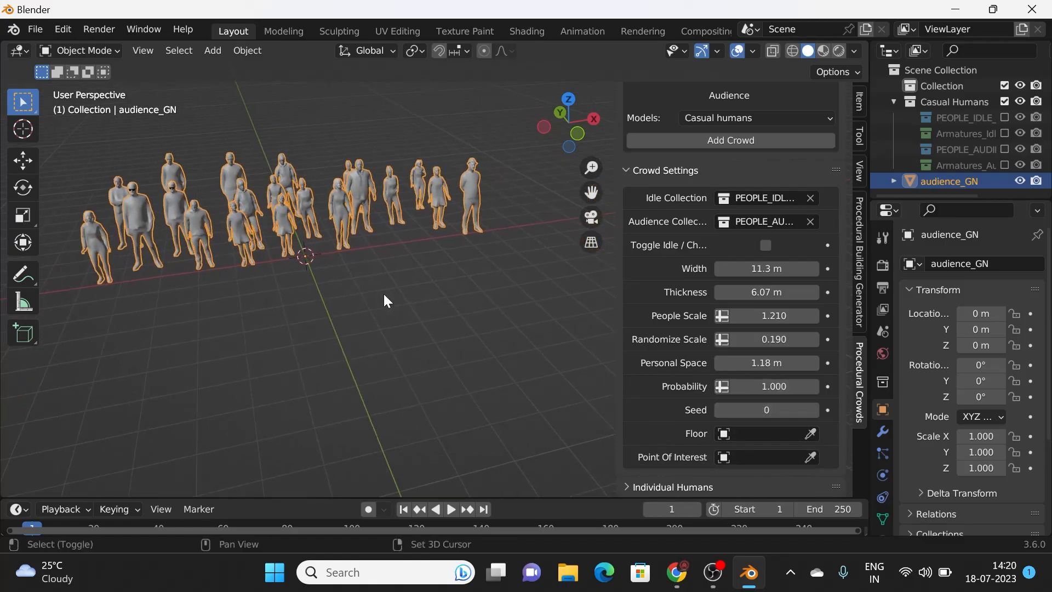
key(shift+a)
mouse_move(308, 228)
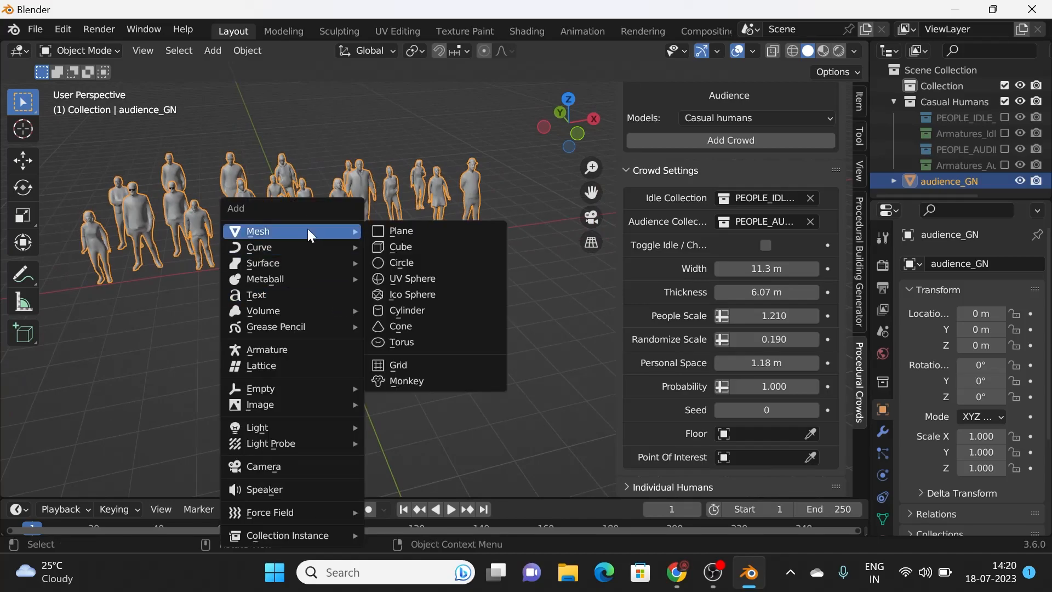
click(413, 246)
key(g)
key(y)
click(351, 325)
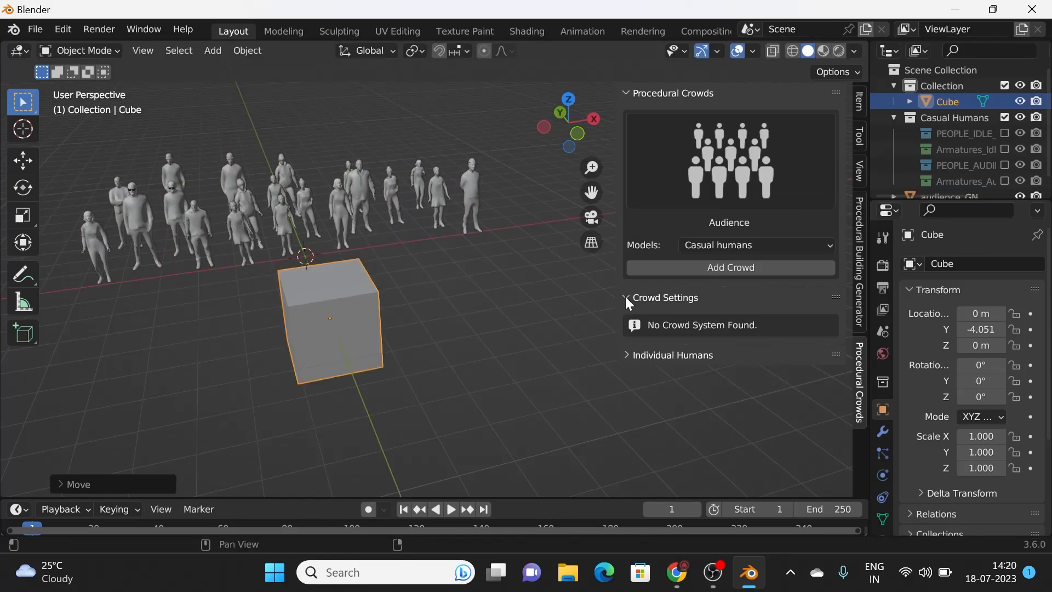
Step: Set the cube as the audience crowd's Point Of Interest and preview the crowd's animation
click(385, 207)
scroll(712, 356, down, 5)
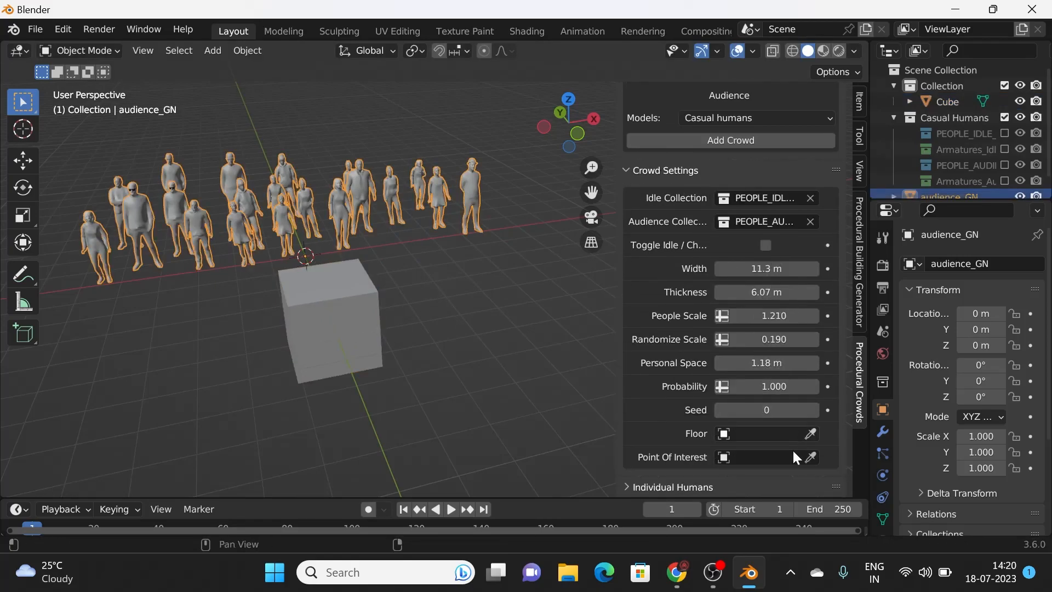
drag(767, 455, 334, 307)
middle_drag(333, 306, 406, 252)
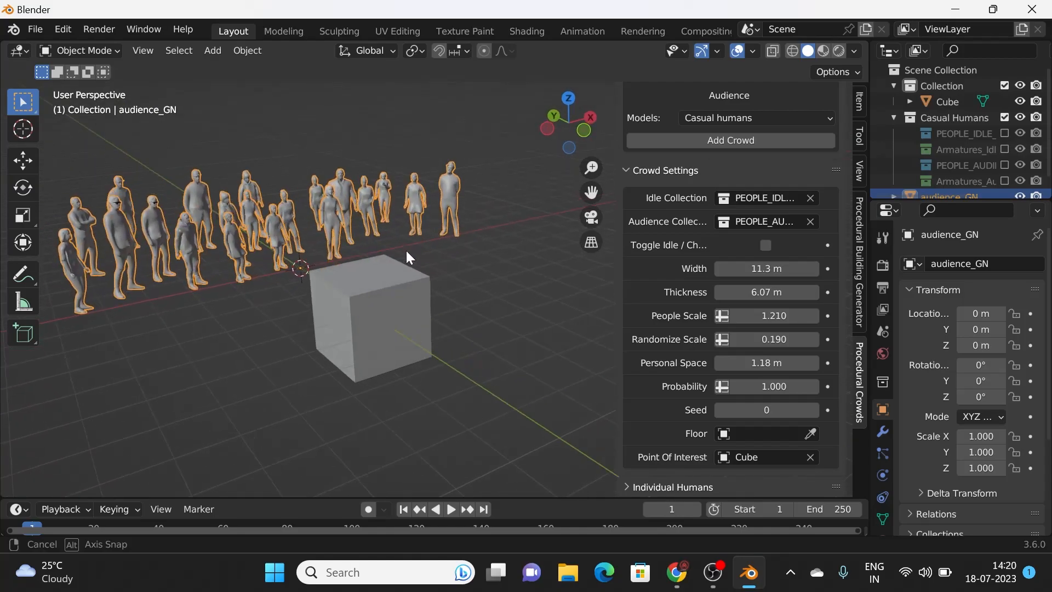
click(452, 509)
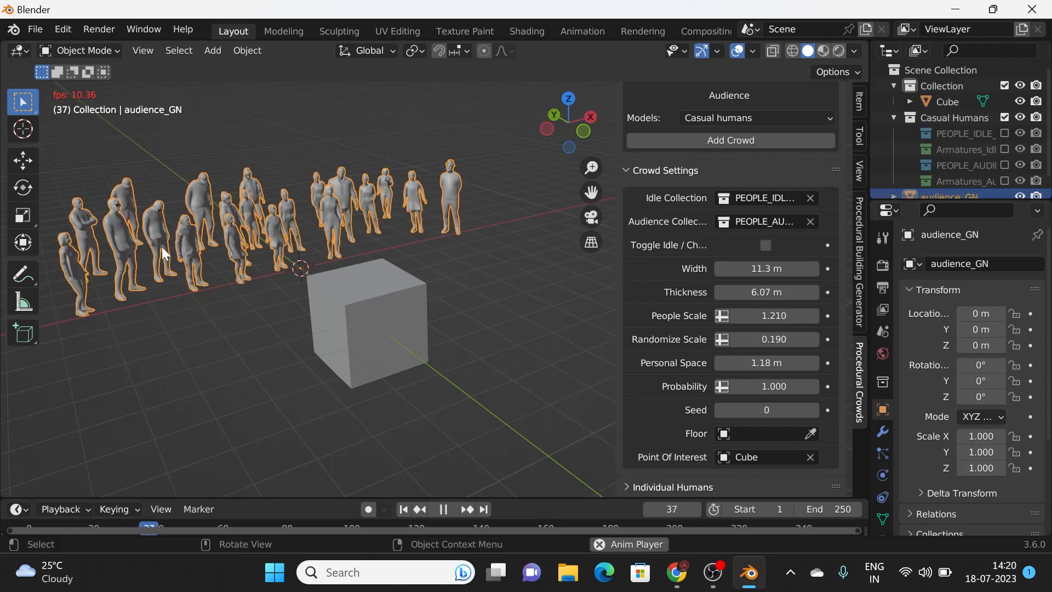
click(444, 510)
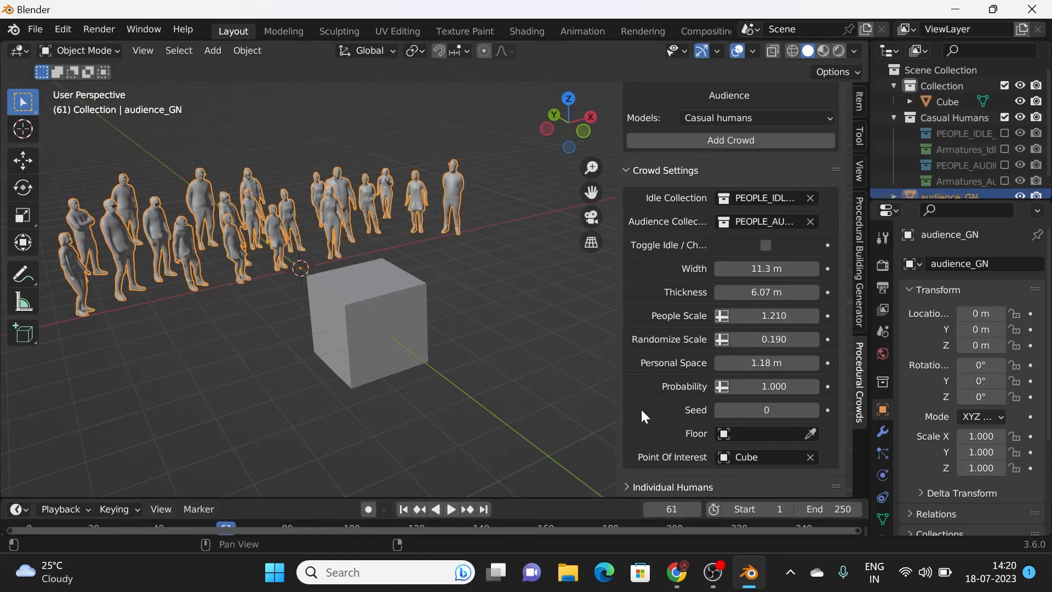
Step: Delete the audience crowd and add a Circle crowd using the Casual humans models
scroll(652, 411, up, 5)
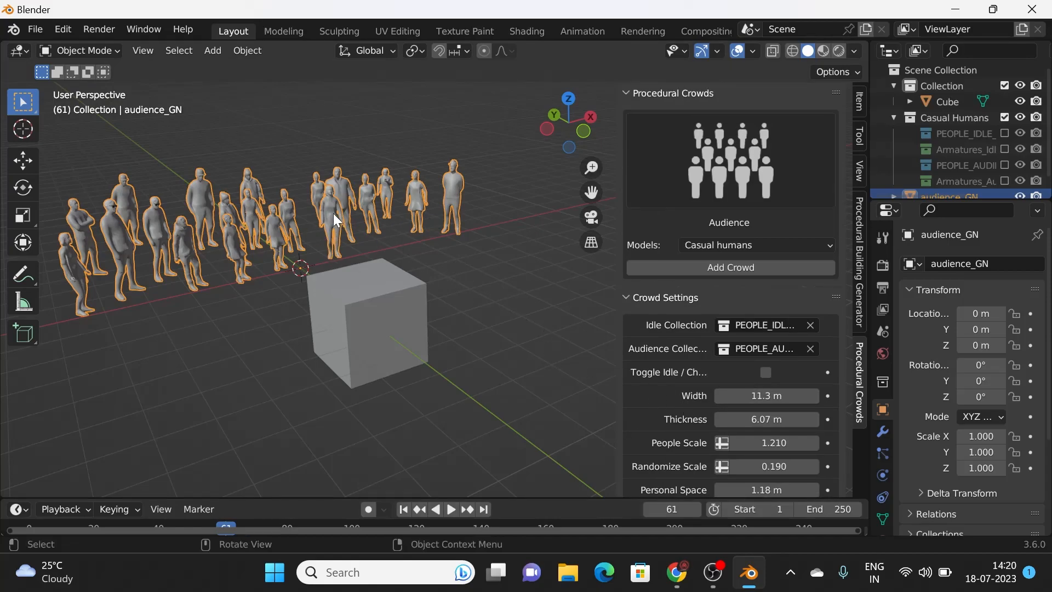
middle_drag(405, 248, 361, 213)
key(Delete)
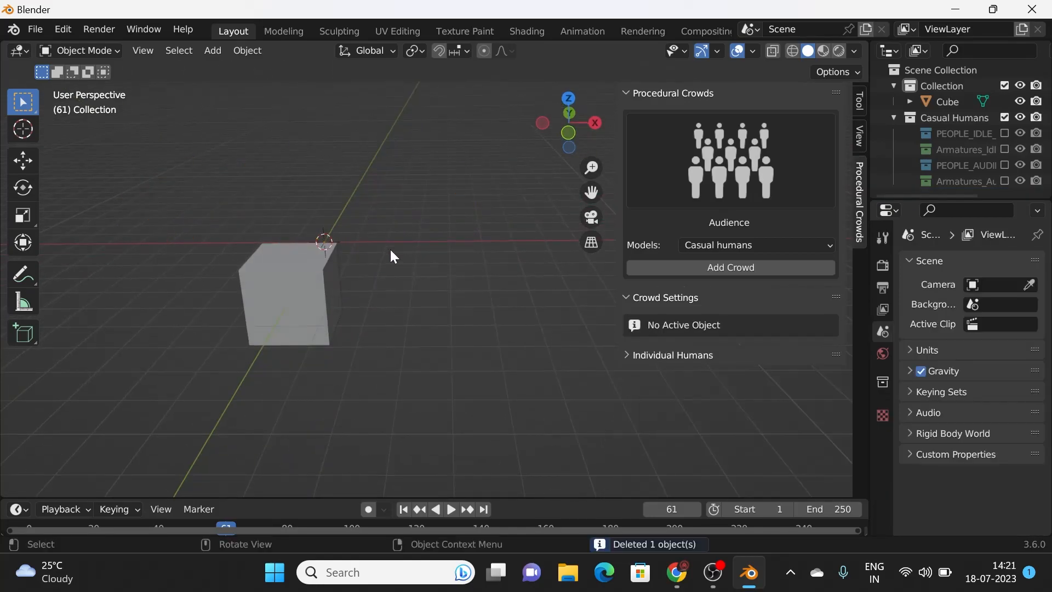
click(712, 242)
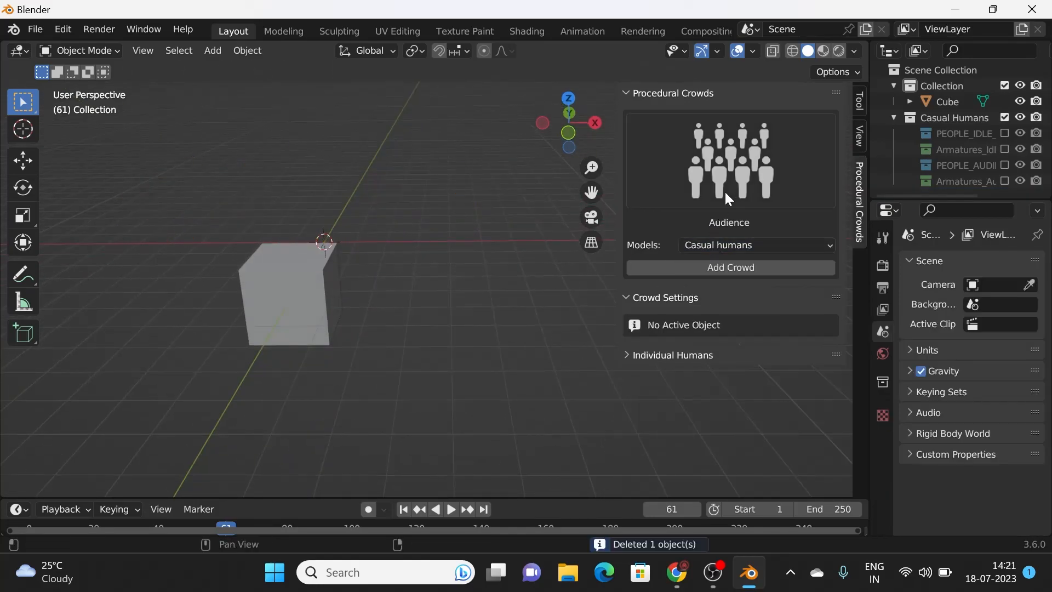
click(729, 198)
click(460, 263)
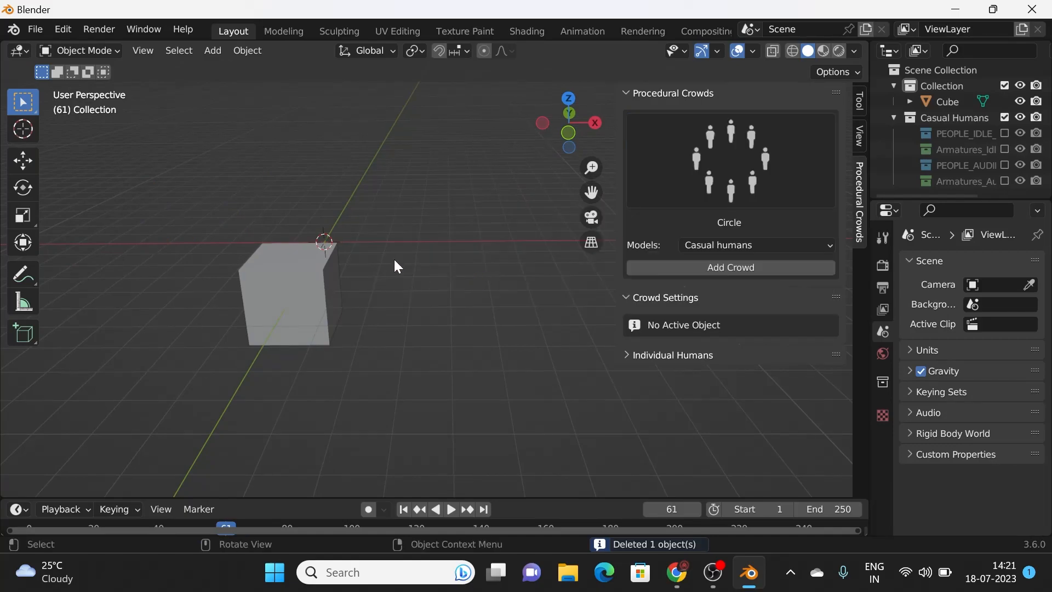
click(718, 269)
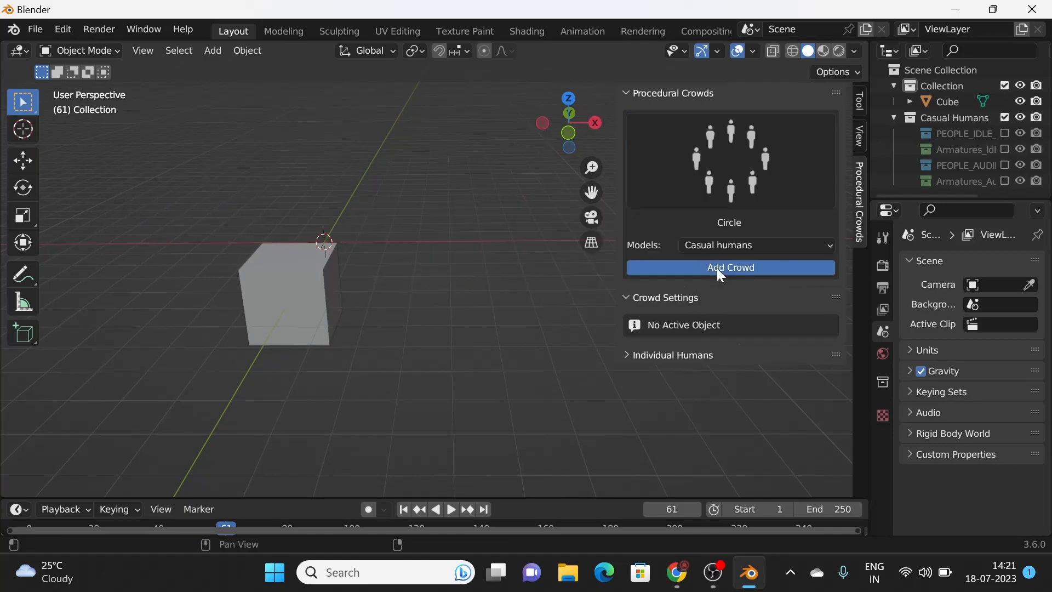
Step: Move the cube along the Y axis to about -0.632 m and scale it down to about 0.477
middle_drag(438, 294, 499, 312)
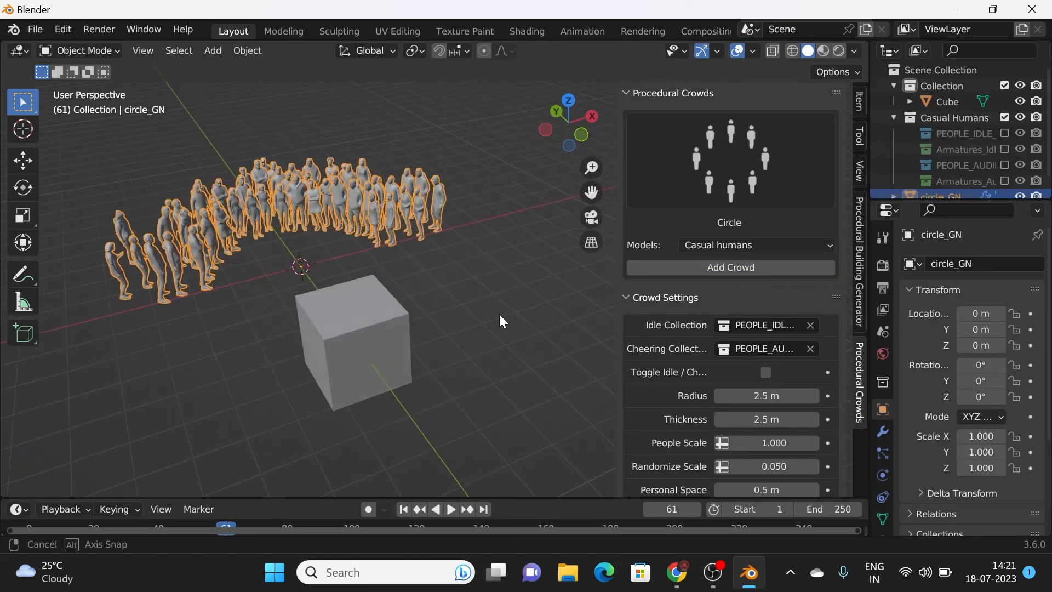
click(355, 339)
key(g)
key(y)
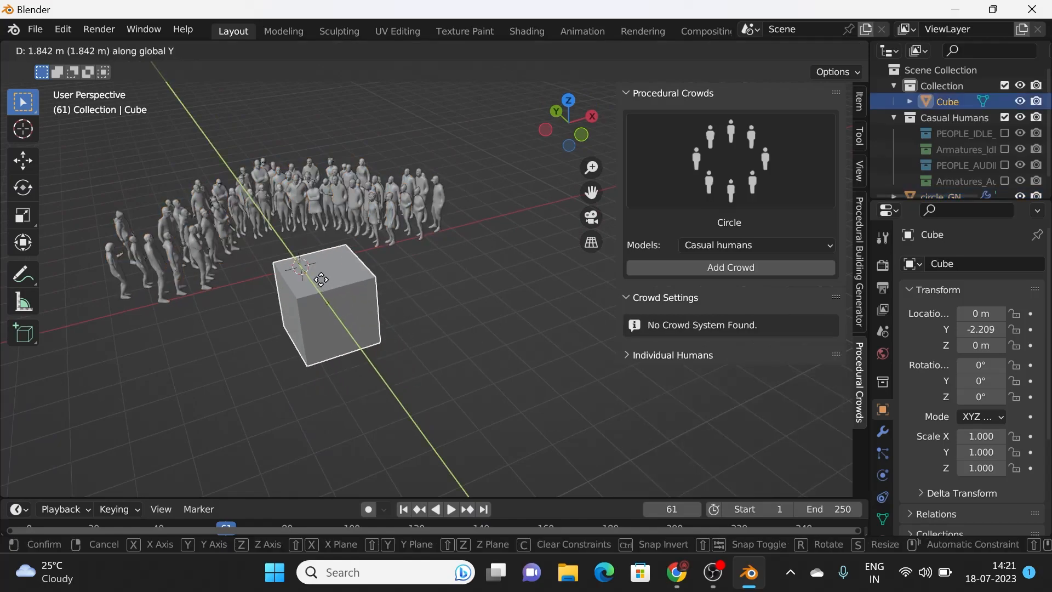
click(317, 275)
key(s)
click(333, 277)
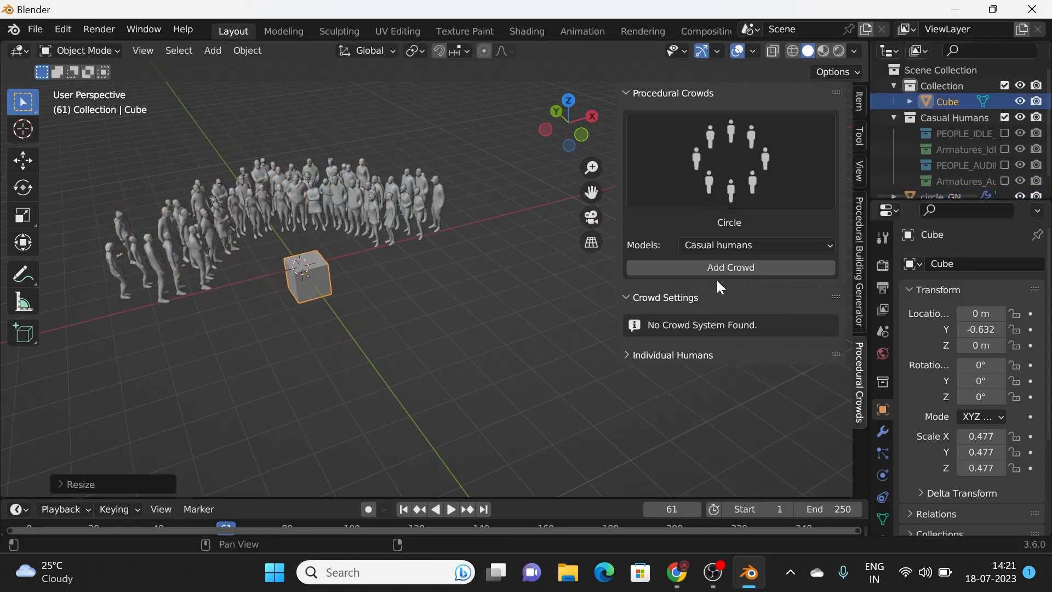
Step: Set the cube as the circle crowd's Point Of Interest and preview the crowd's animation
click(465, 250)
scroll(795, 396, down, 6)
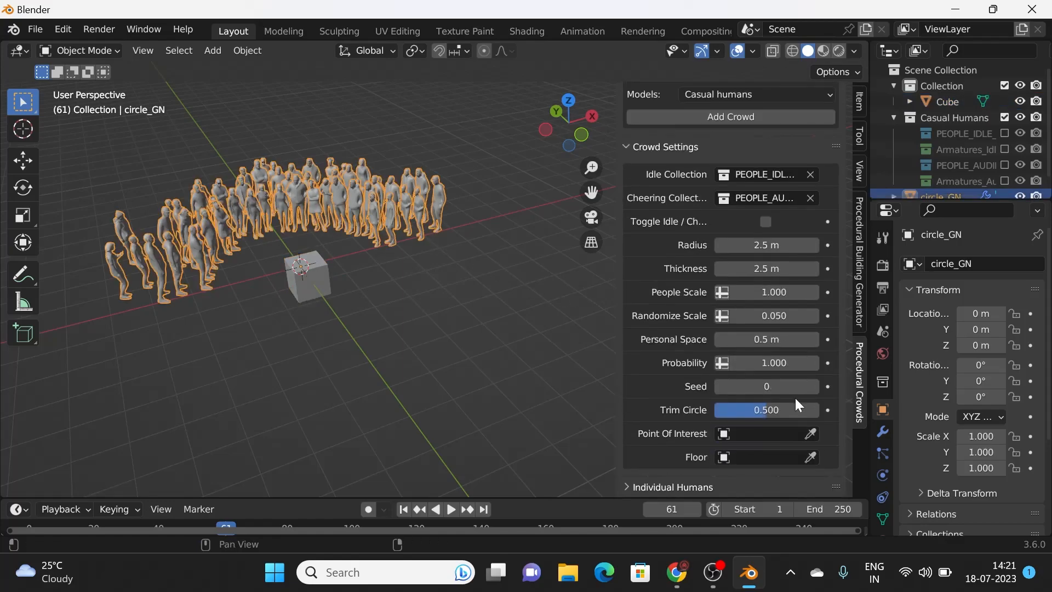
click(811, 435)
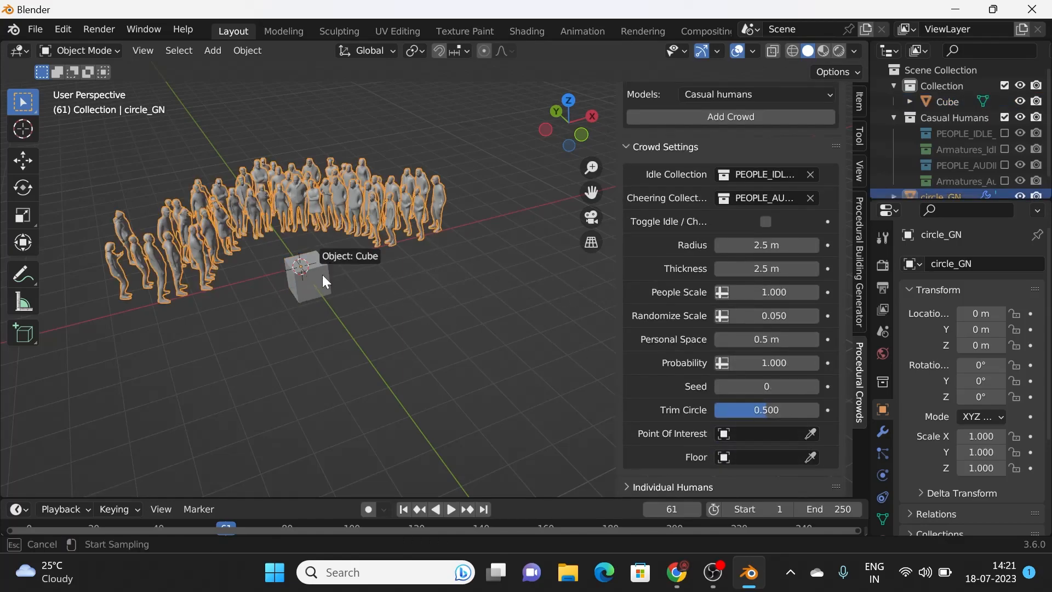
click(322, 274)
click(450, 509)
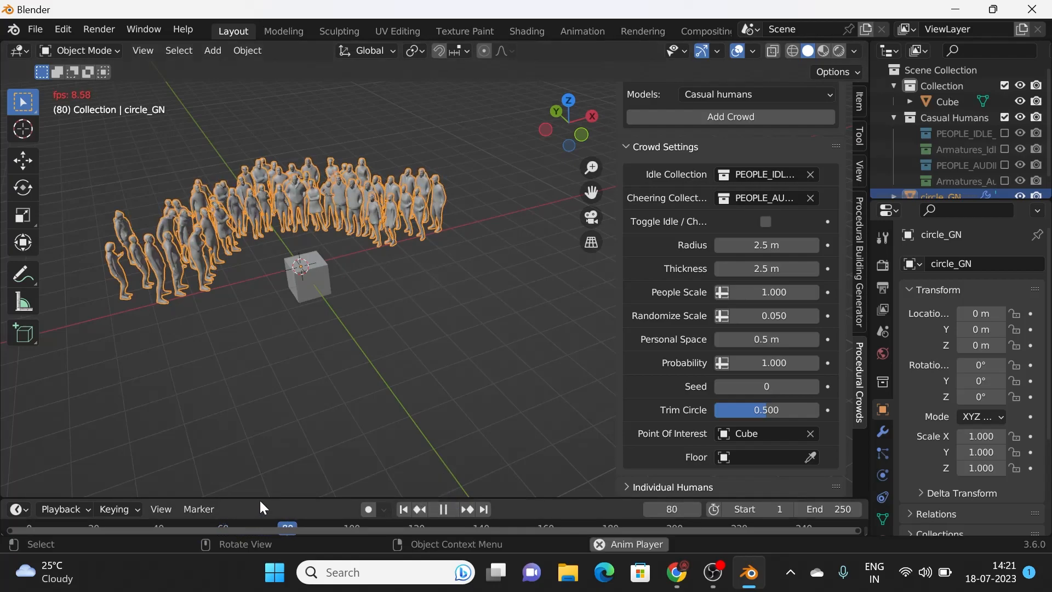
mouse_move(321, 337)
middle_down()
mouse_move(312, 306)
mouse_move(420, 319)
mouse_move(336, 336)
middle_up()
click(444, 510)
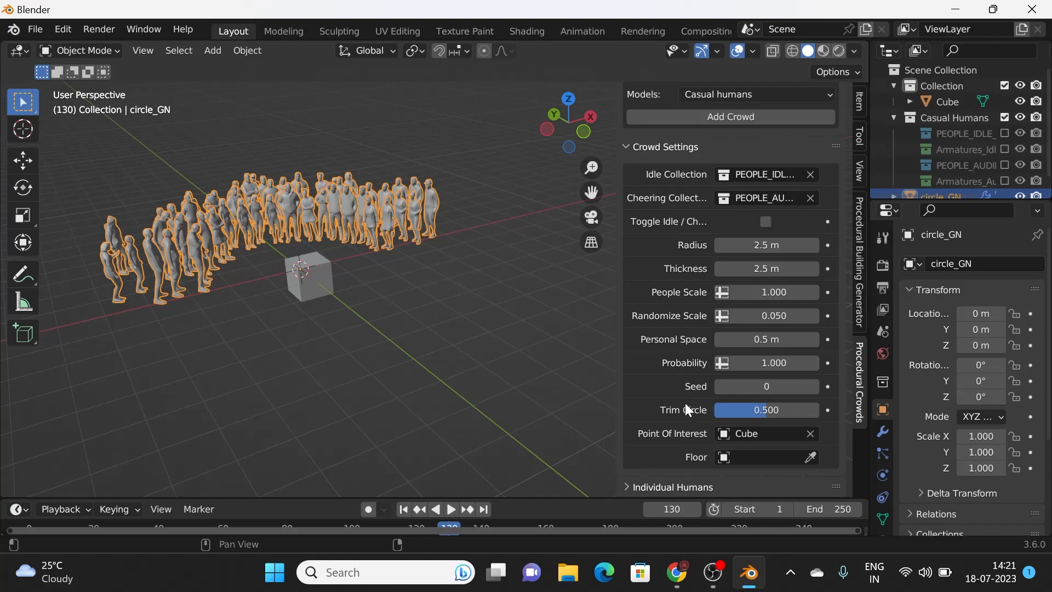
Step: Delete the circle crowd and choose Follow curve as the crowd type
scroll(685, 410, up, 6)
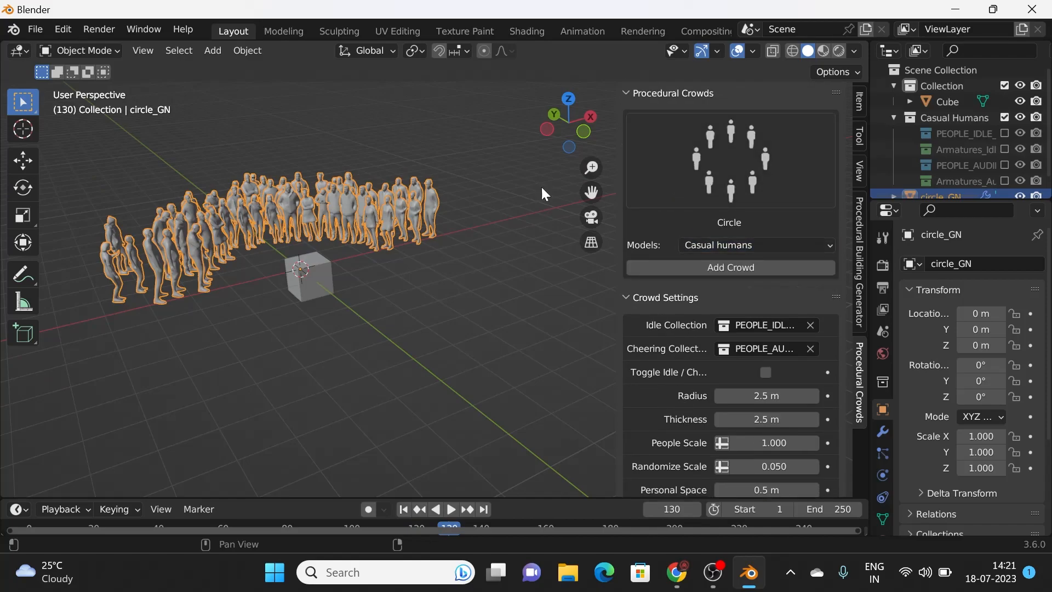
key(Delete)
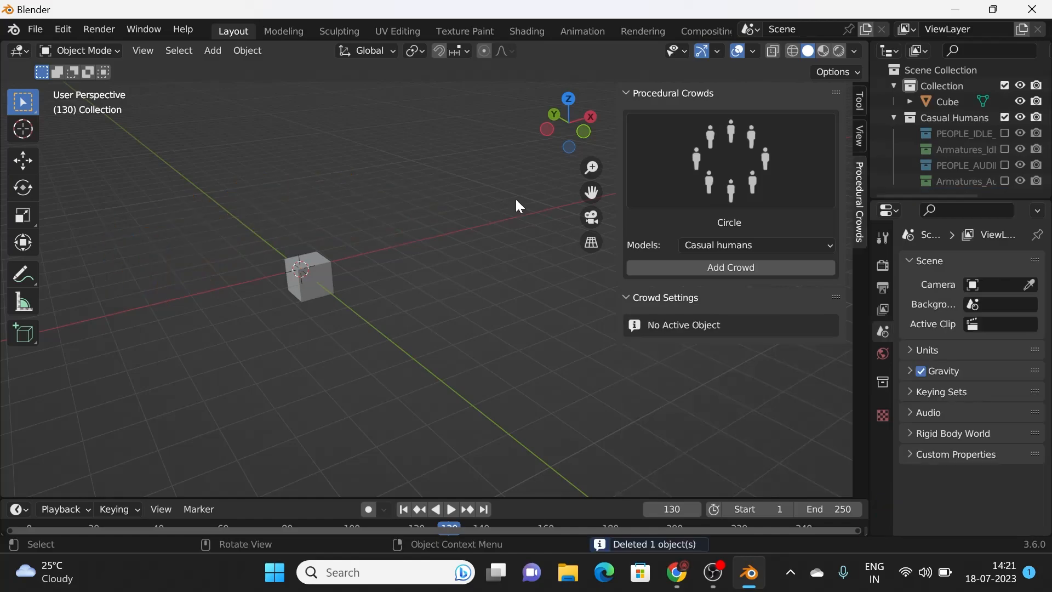
click(719, 171)
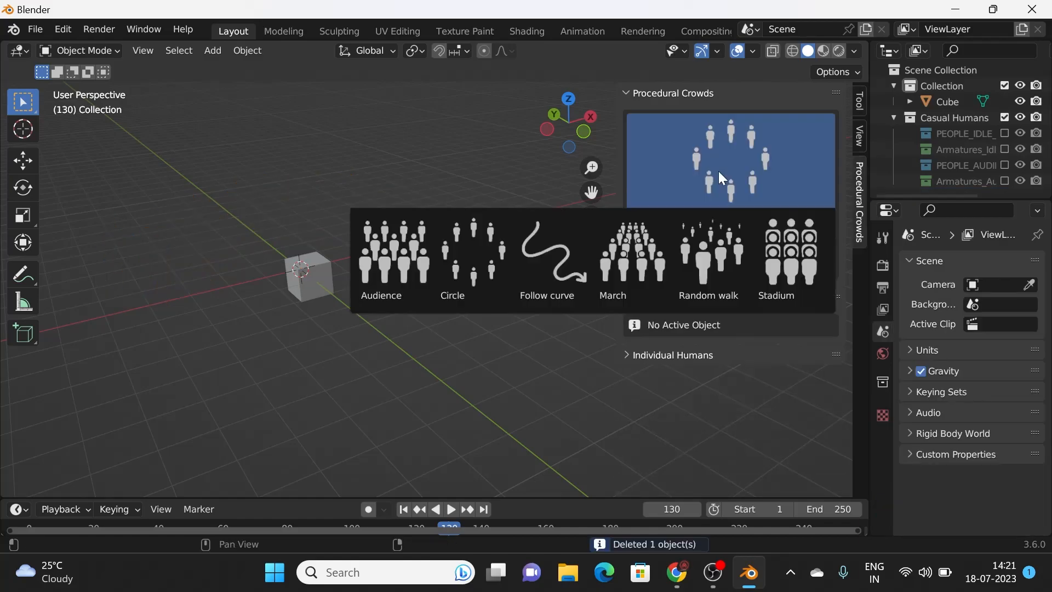
click(560, 254)
Step: Add a Bezier curve at the scene's origin
scroll(472, 311, down, 3)
key(shift+a)
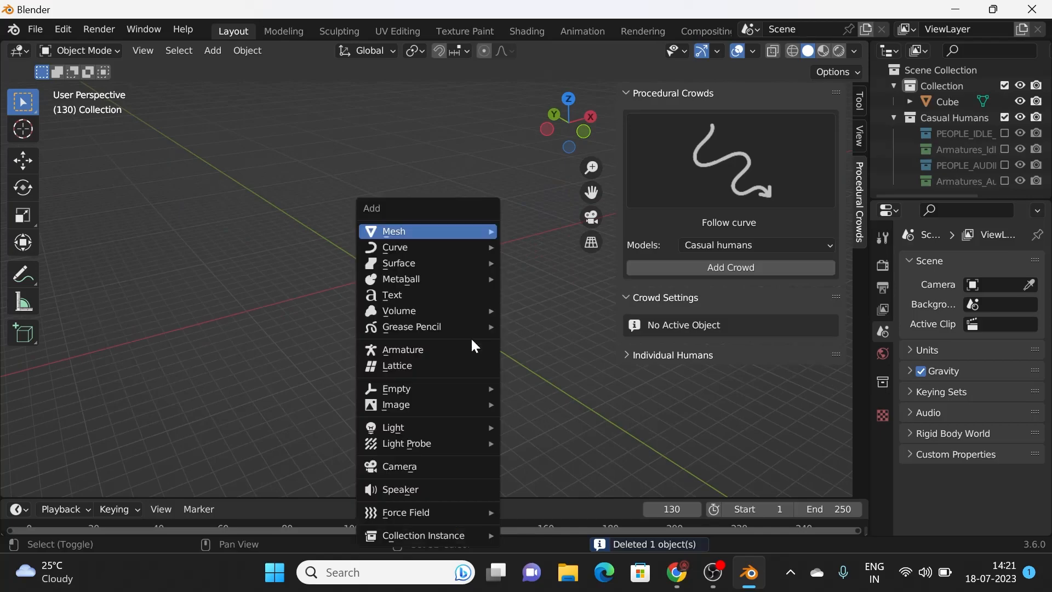
mouse_move(457, 249)
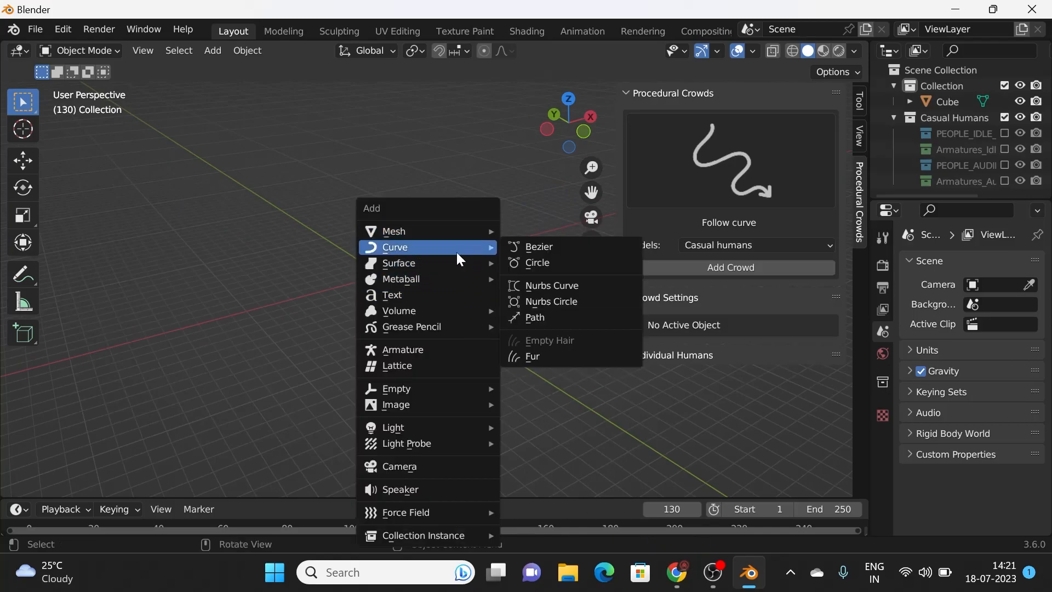
click(538, 249)
middle_drag(415, 317, 377, 337)
scroll(373, 334, up, 3)
Step: Delete the cube and open the Bezier curve in Edit Mode
click(367, 326)
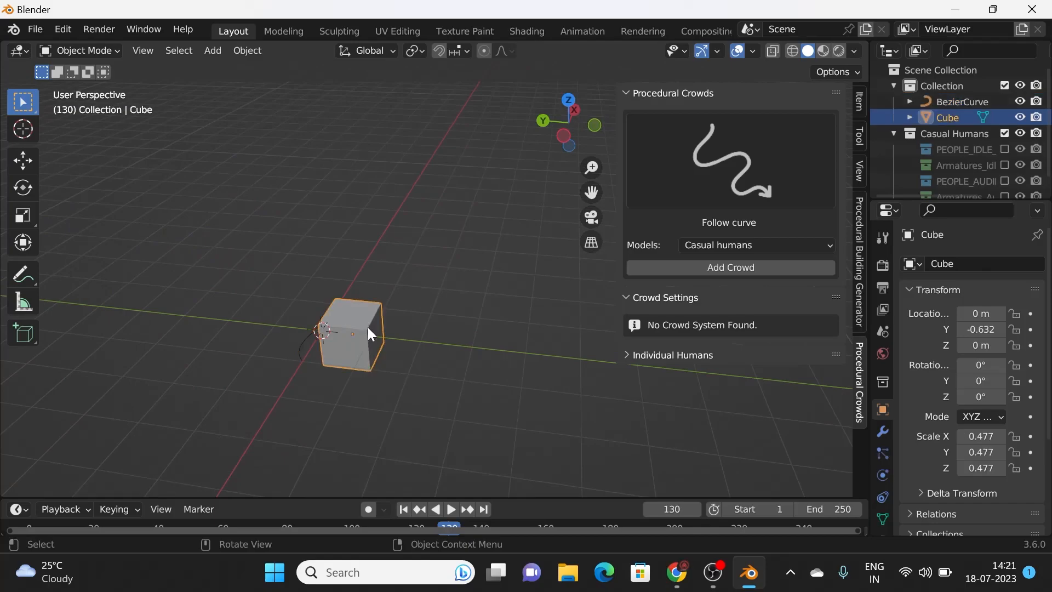
key(Delete)
click(303, 357)
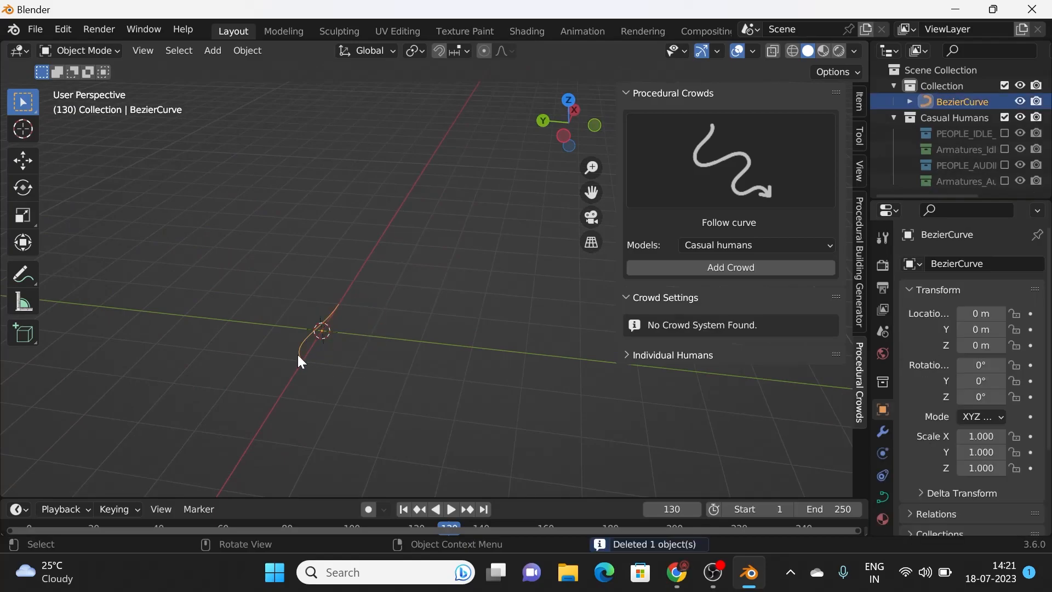
click(93, 51)
click(53, 85)
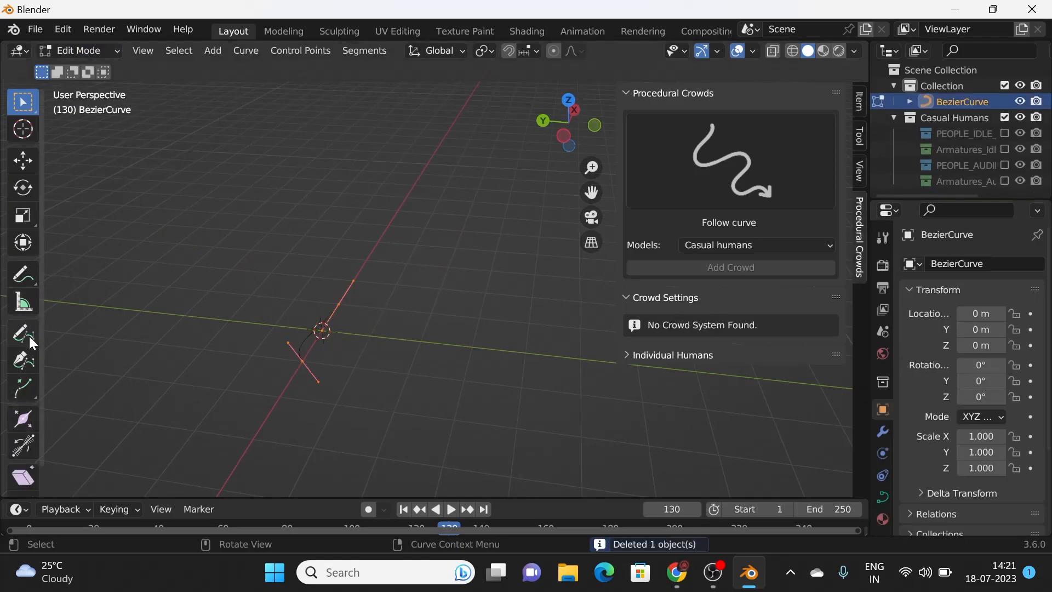
Step: Try to extend both ends of the Bezier curve with freehand Annotate strokes, then return to Object Mode
click(27, 269)
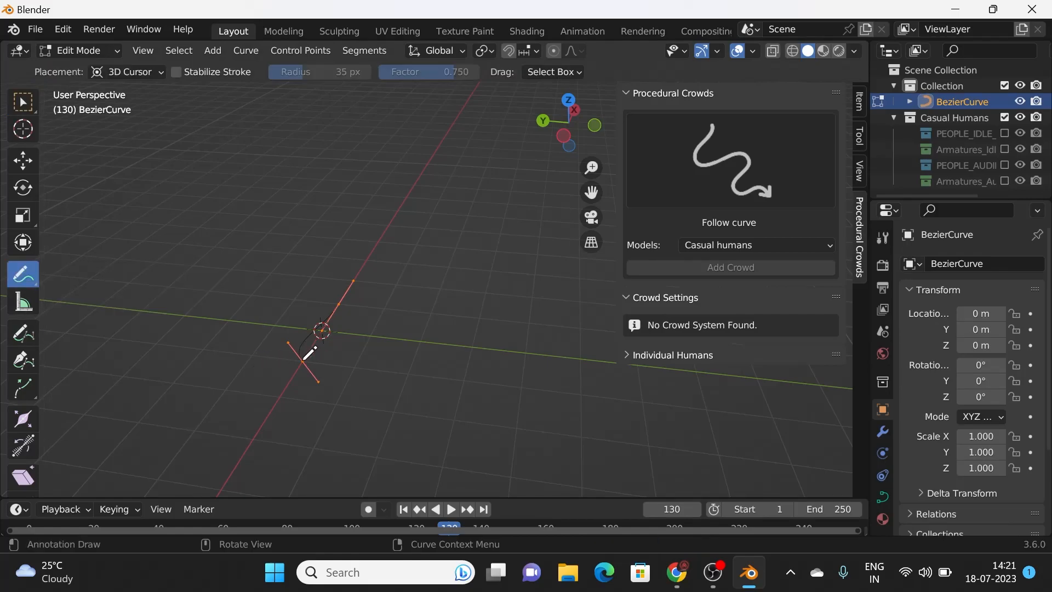
drag(300, 361, 289, 378)
drag(258, 417, 209, 441)
mouse_move(355, 281)
mouse_down()
mouse_move(472, 171)
mouse_move(479, 144)
mouse_up()
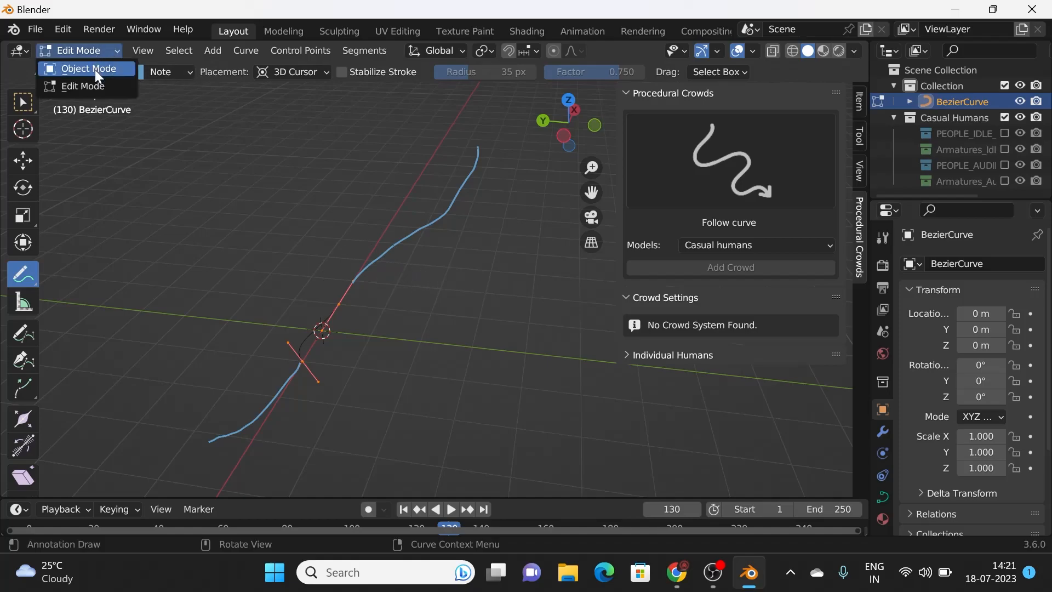
click(95, 72)
click(368, 324)
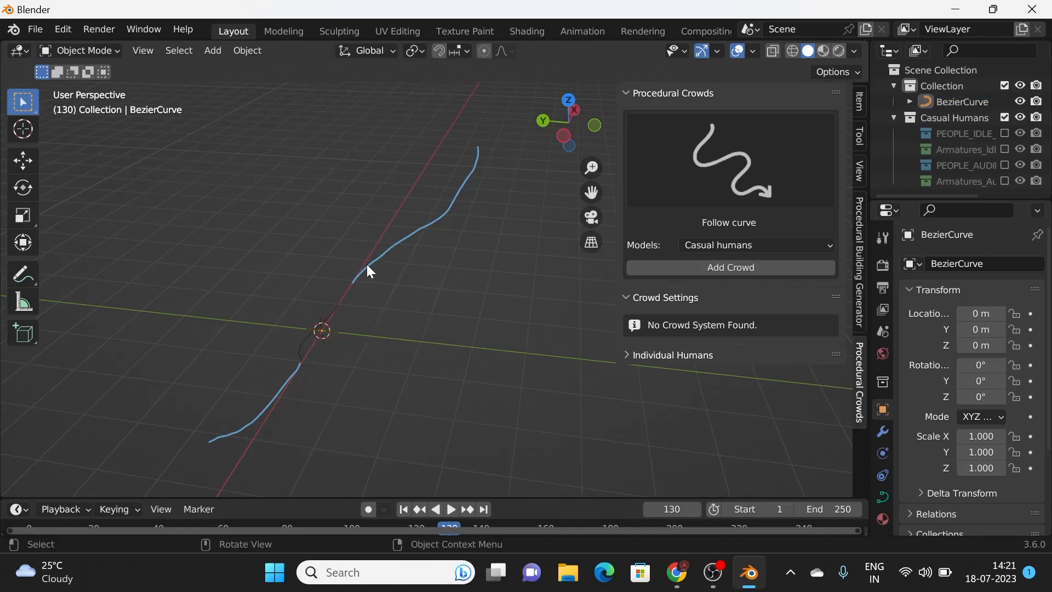
Step: Undo the return to Object Mode and the annotation strokes at both ends of the curve
key(ctrl+z)
key(ctrl+z)
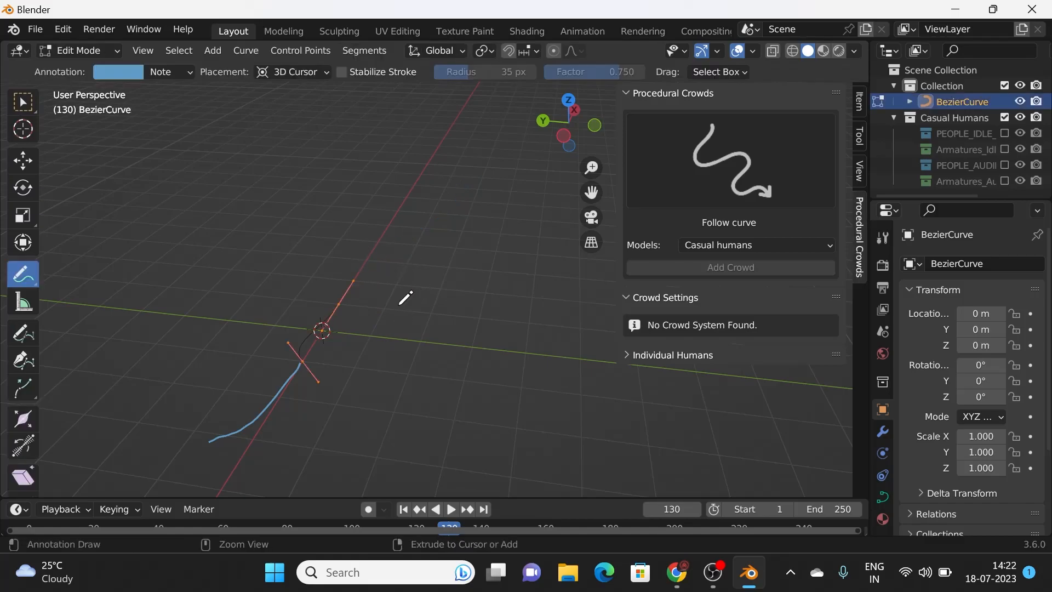
key(ctrl+z)
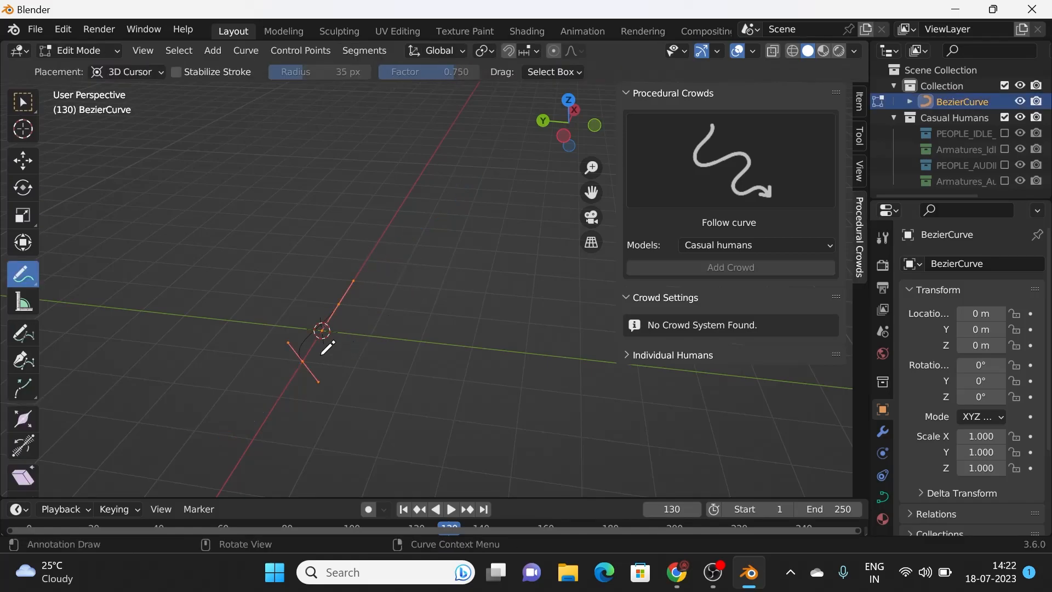
Step: Draw several freehand Bezier strokes branching outward around the original curve with the Draw tool, and return to Object Mode
scroll(22, 362, down, 2)
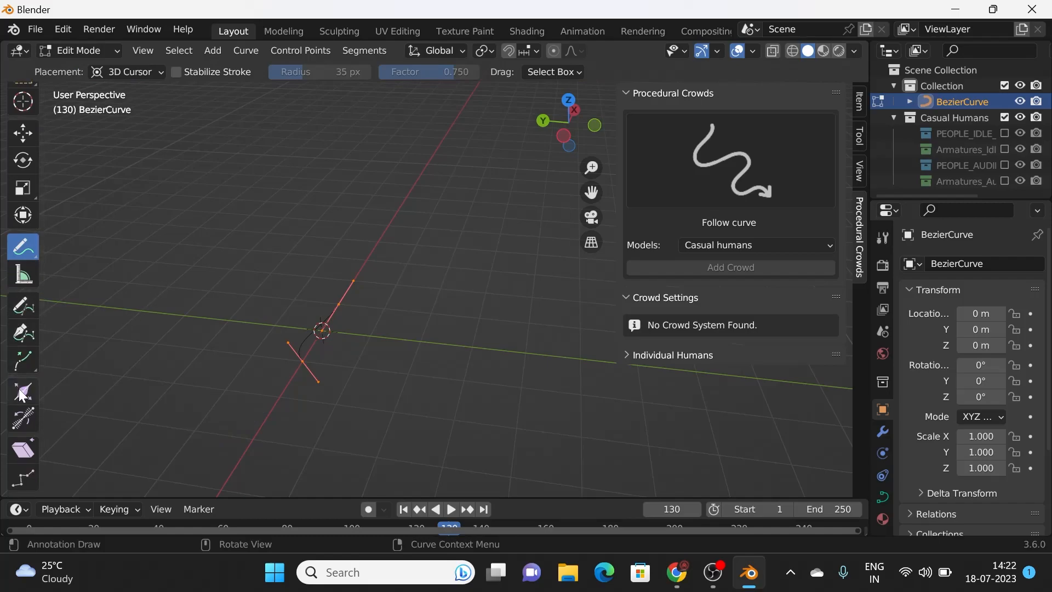
click(30, 305)
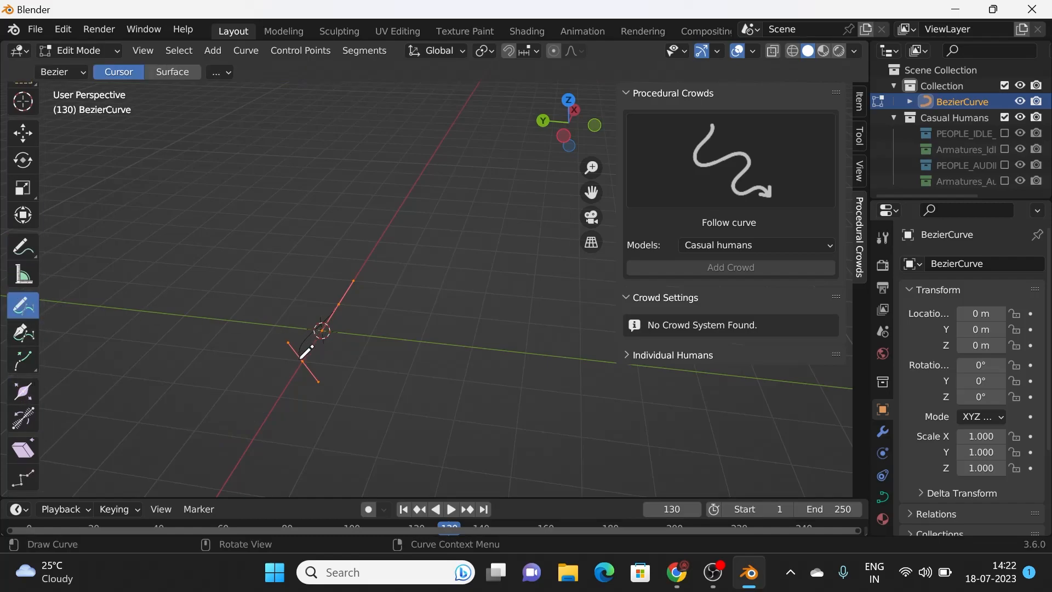
drag(285, 382, 128, 458)
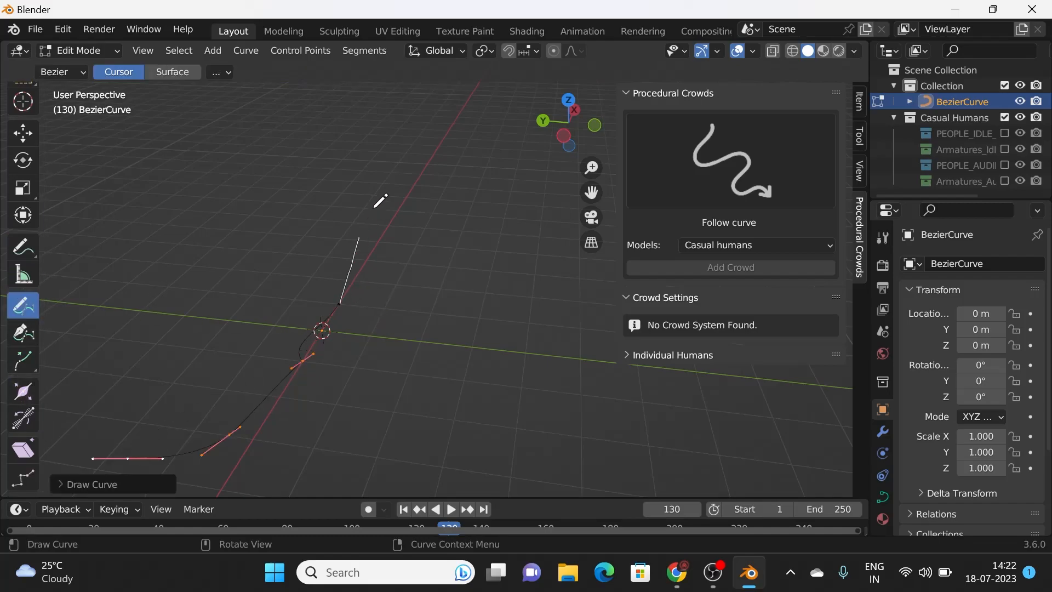
middle_drag(495, 286, 367, 263)
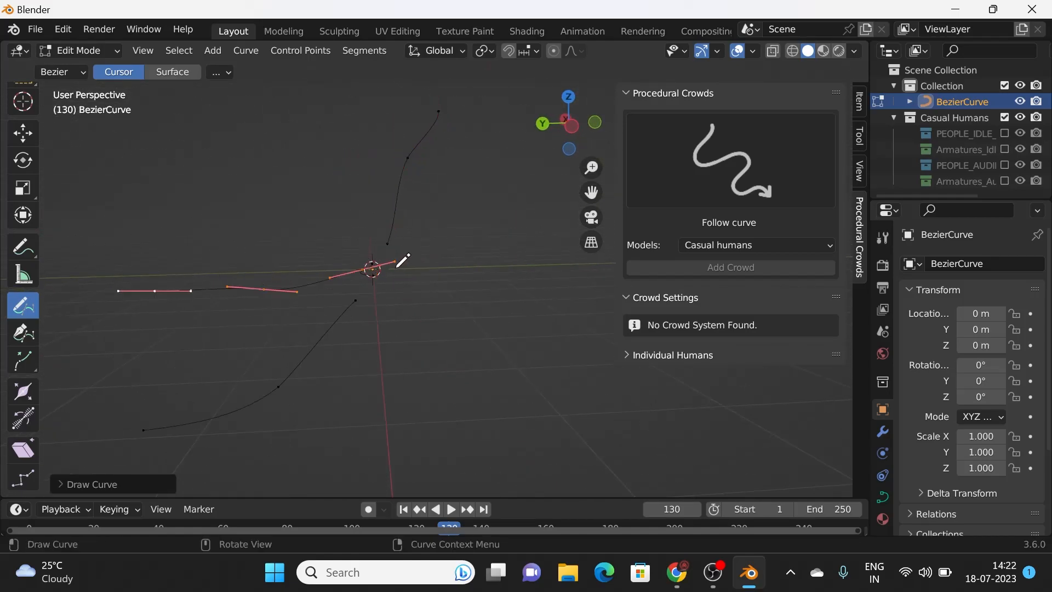
middle_drag(608, 325, 382, 293)
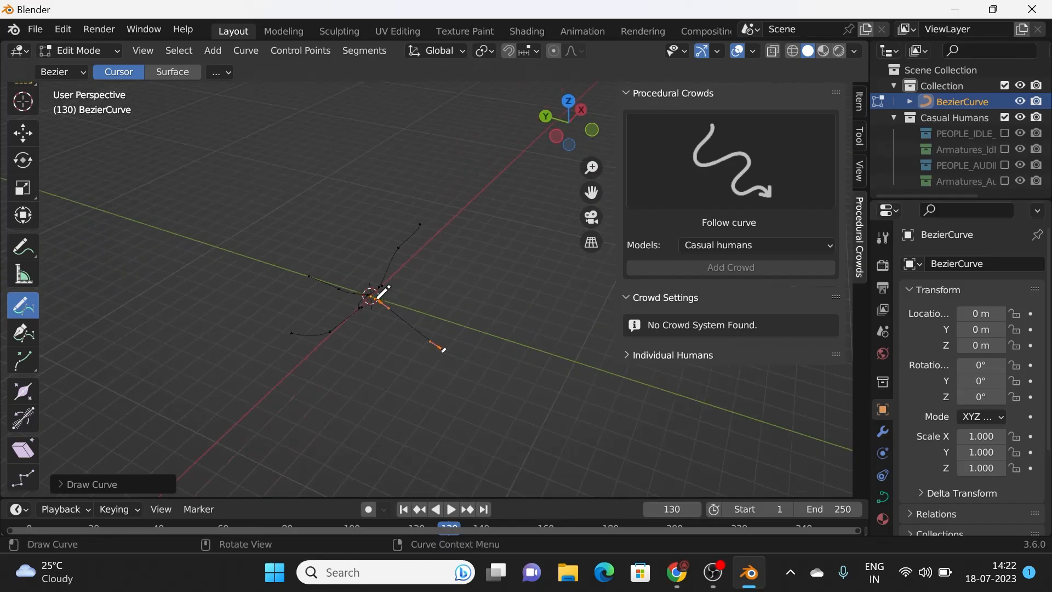
click(79, 51)
click(76, 66)
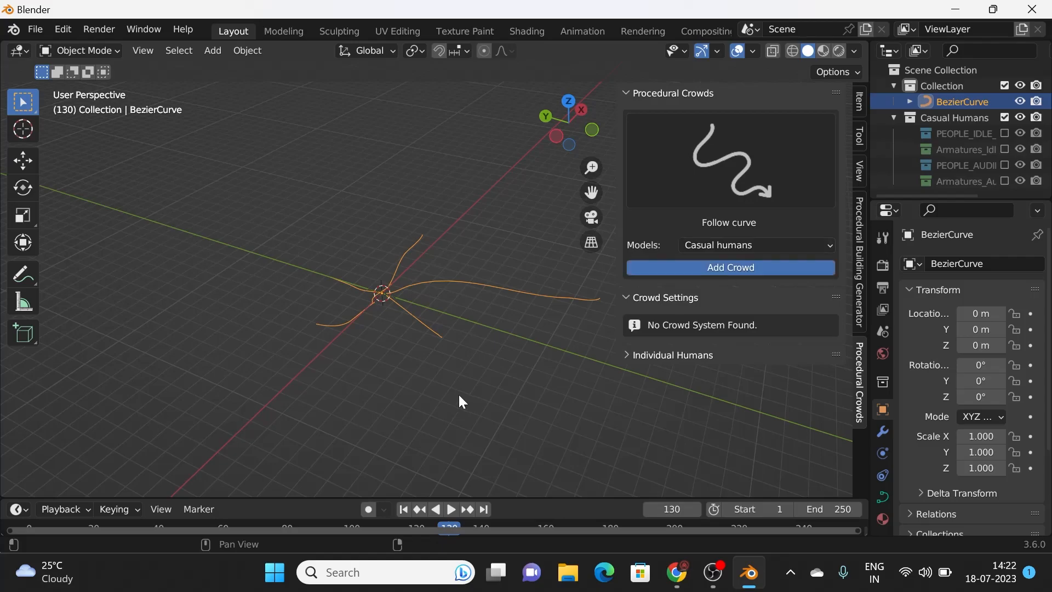
Step: Add a Follow curve crowd of Casual humans to the Bezier curve and set its People Count to 51
scroll(455, 385, down, 4)
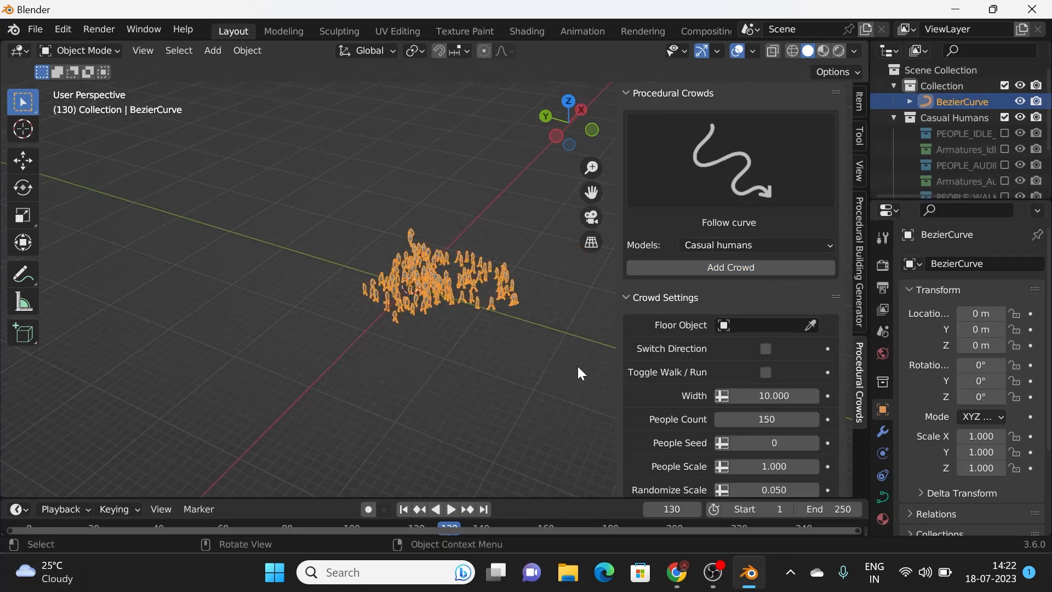
scroll(768, 456, down, 1)
scroll(768, 456, down, 2)
click(772, 353)
text(50)
key(Return)
drag(771, 354, 774, 353)
scroll(426, 348, up, 6)
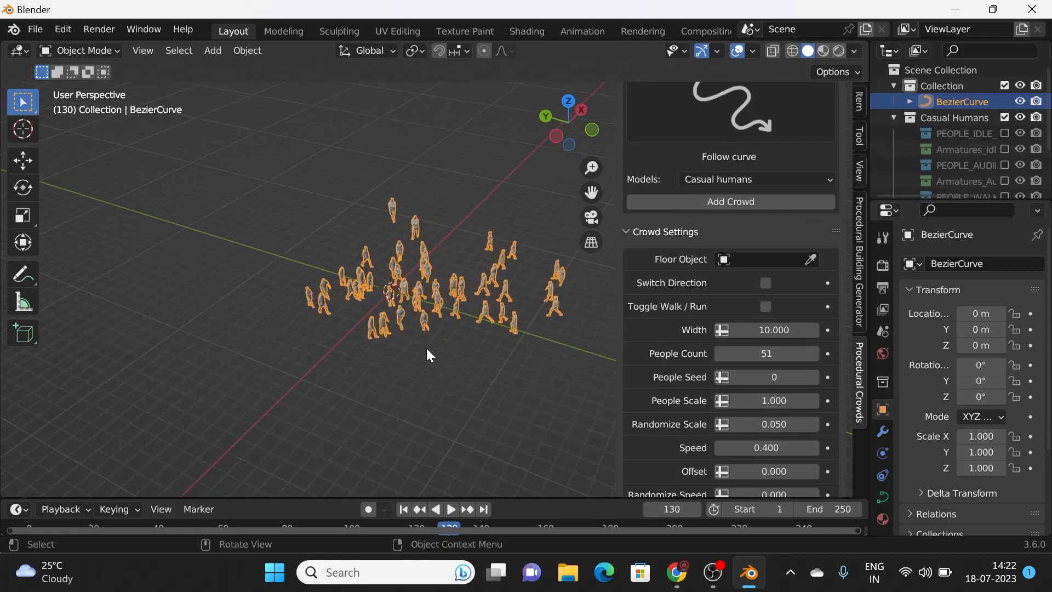
Step: Rewind the timeline to frame 0 and play the Follow curve crowd's animation
middle_drag(436, 357, 479, 335)
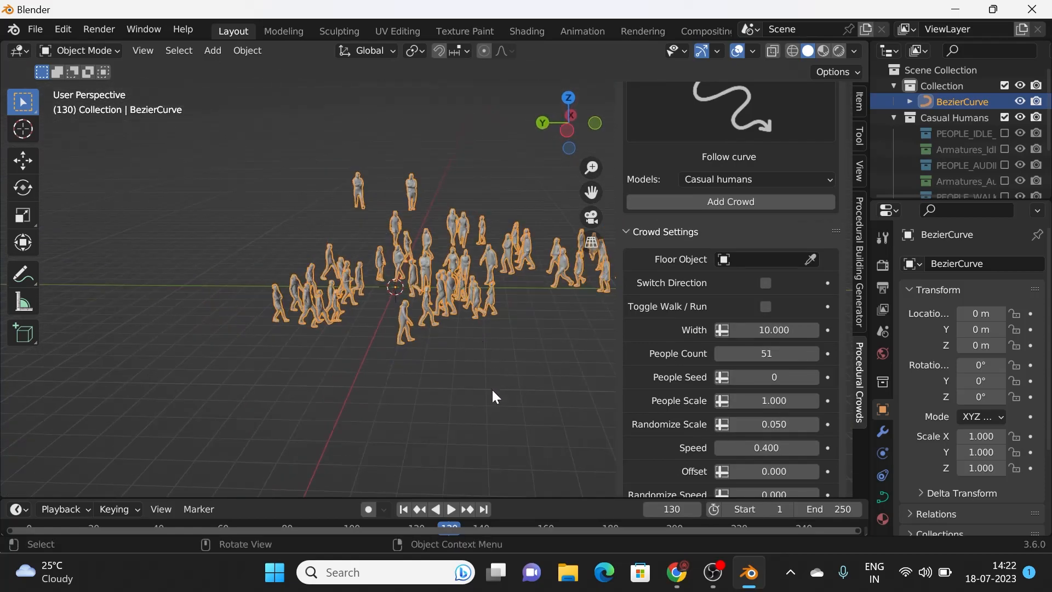
drag(438, 525, 20, 530)
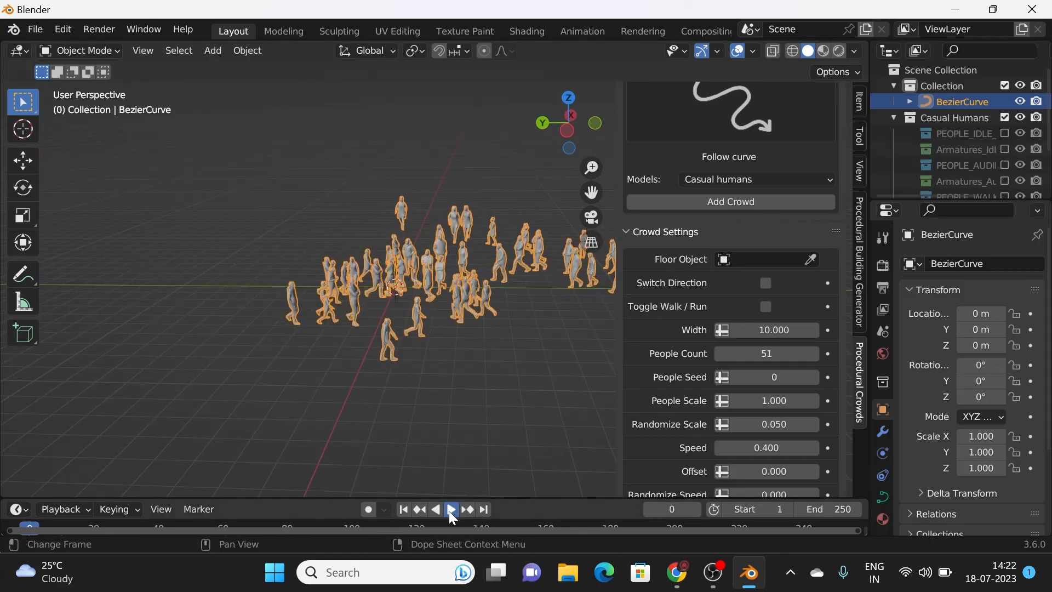
click(450, 509)
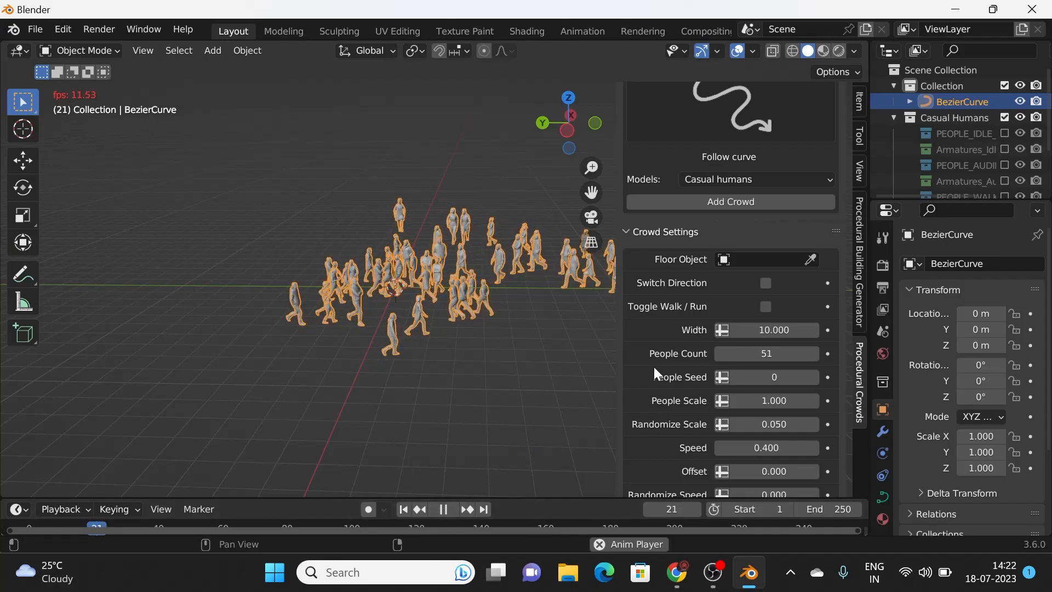
Step: Set the crowd's Randomize Speed to 1.000 during playback, then stop the animation
scroll(683, 350, down, 5)
scroll(682, 355, down, 1)
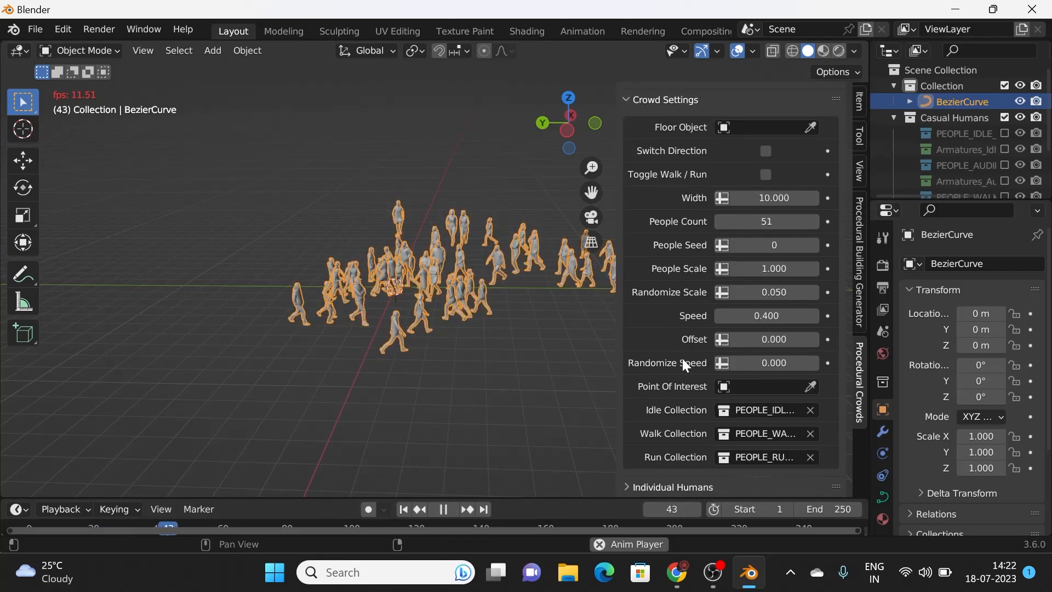
mouse_move(774, 363)
mouse_down()
mouse_move(833, 363)
mouse_move(774, 368)
mouse_up()
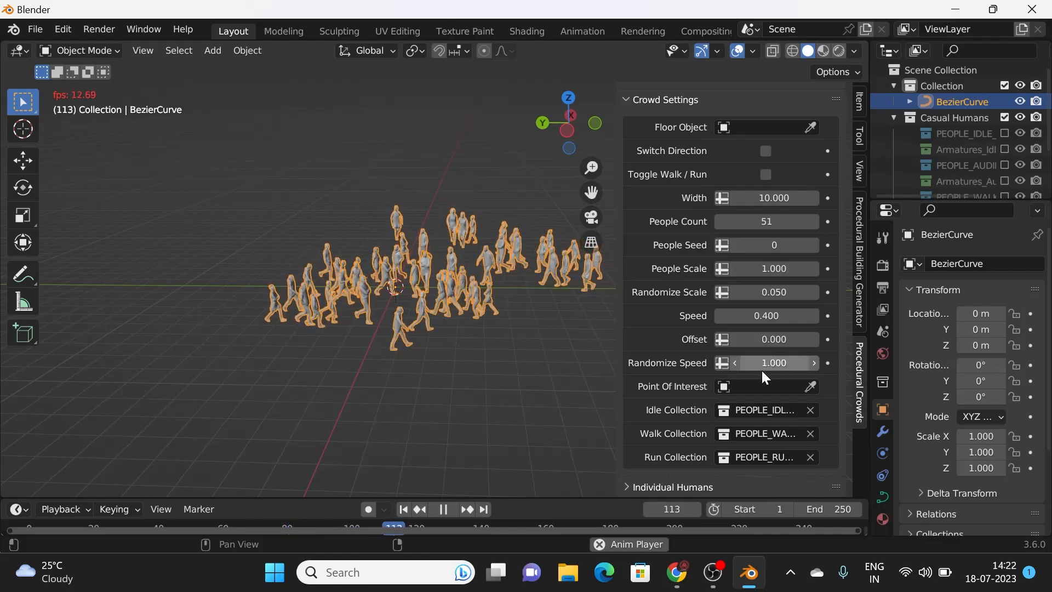
scroll(668, 347, up, 2)
scroll(670, 348, up, 1)
scroll(679, 341, down, 1)
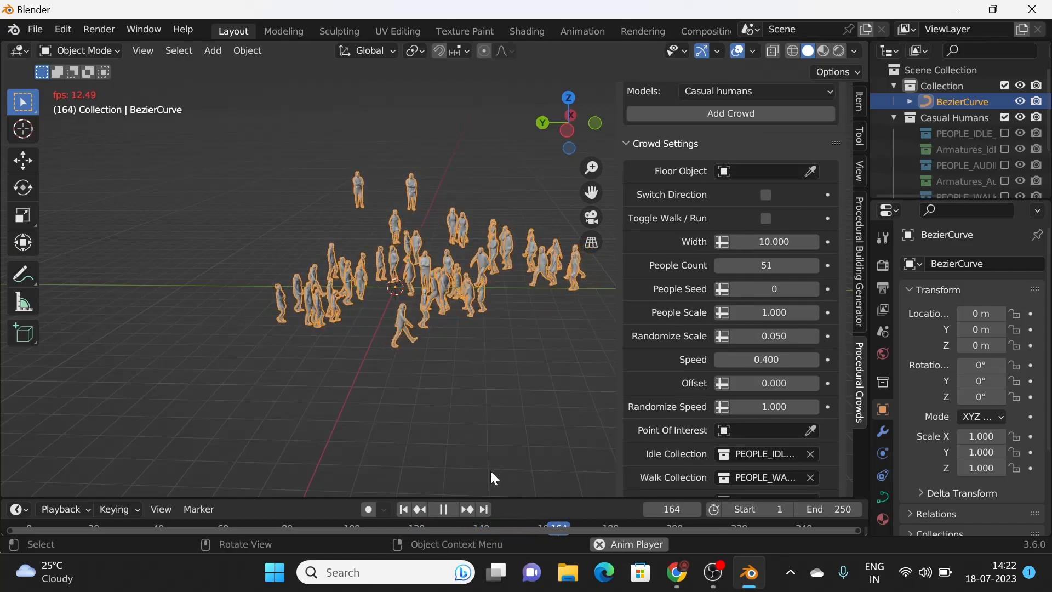
click(443, 509)
Step: Add a mesh plane beneath the crowd and scale it up to about 14.8
key(shift+a)
mouse_move(414, 230)
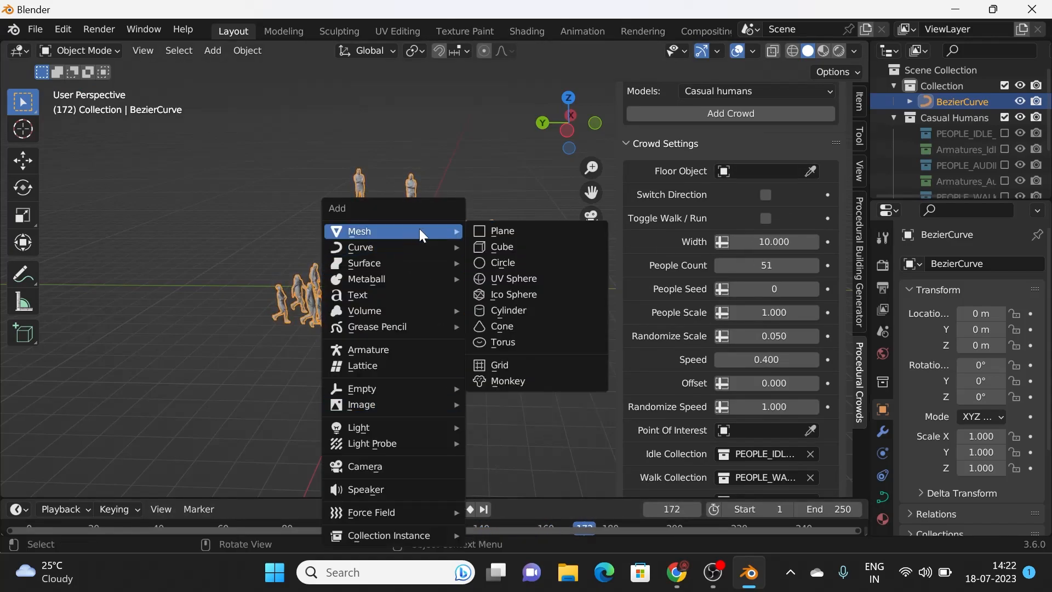
click(498, 232)
key(s)
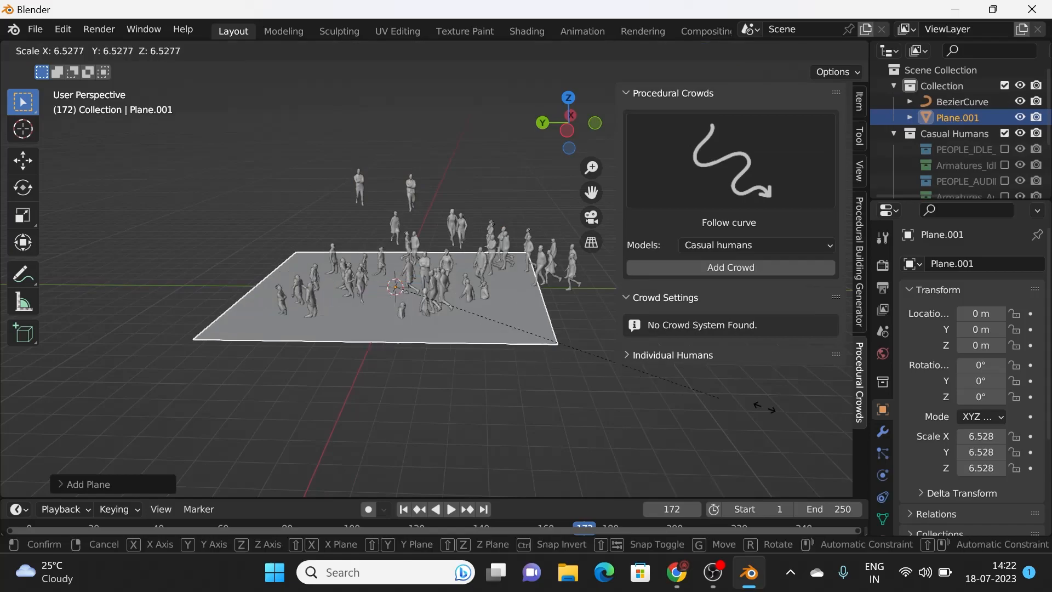
click(20, 445)
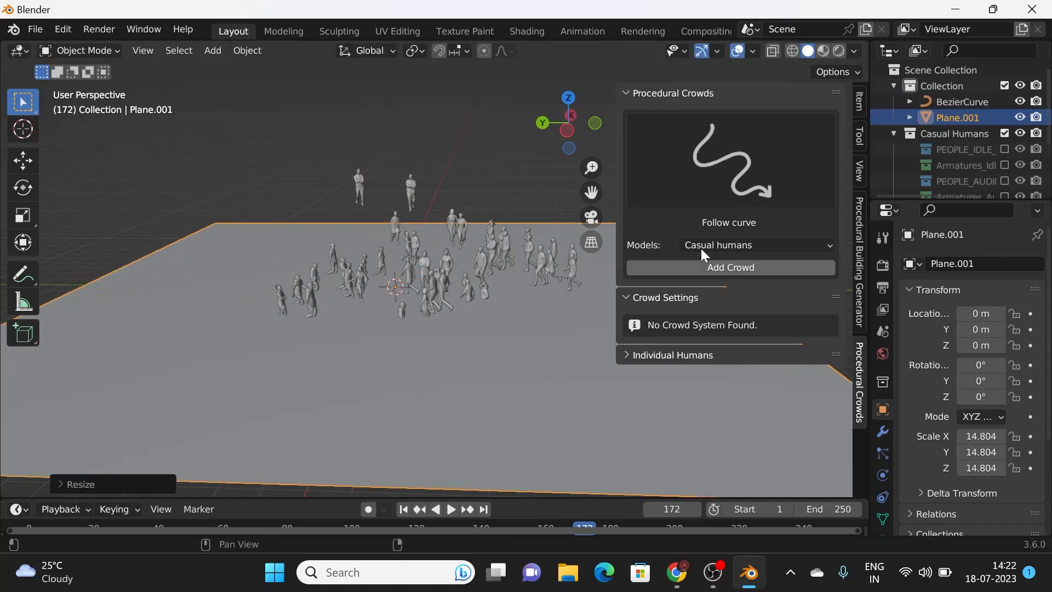
Step: Select the curve crowd and assign BezierCurve as its Floor Object
click(504, 251)
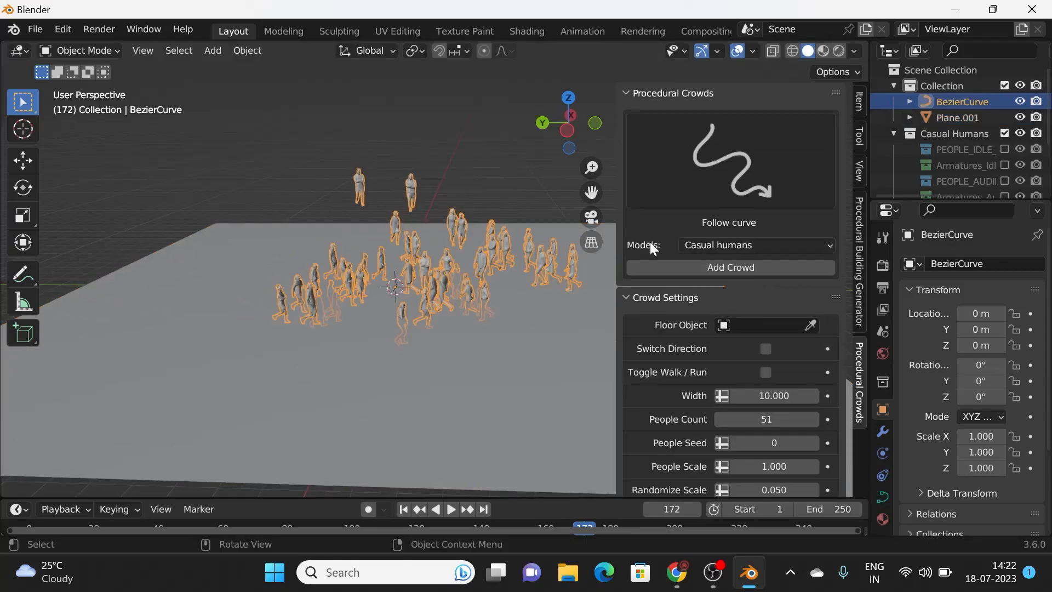
click(467, 283)
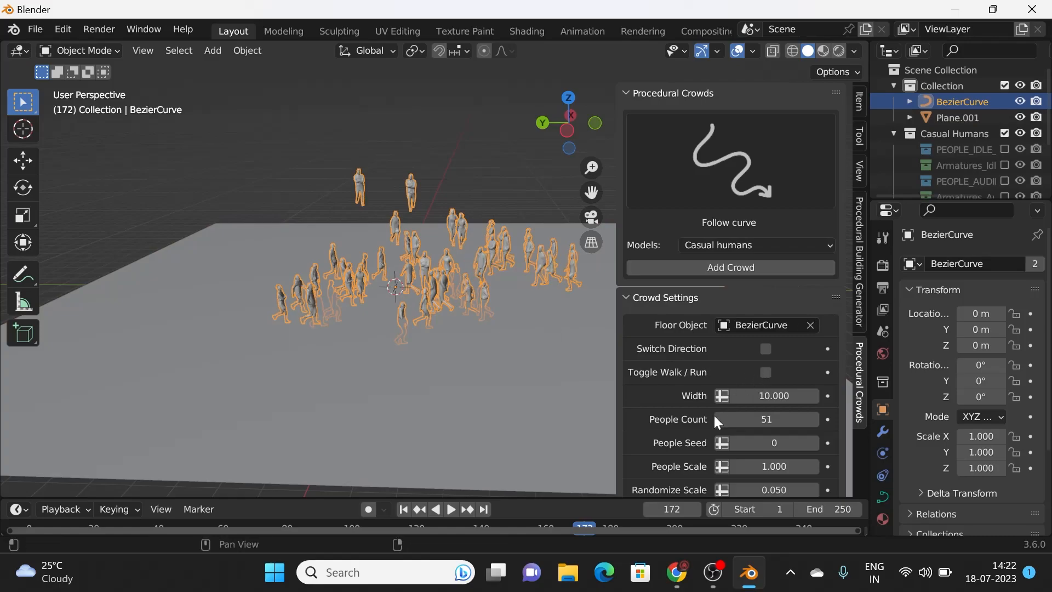
Step: Play the crowd animation on the plane, examine it from several angles, and stop playback
click(449, 509)
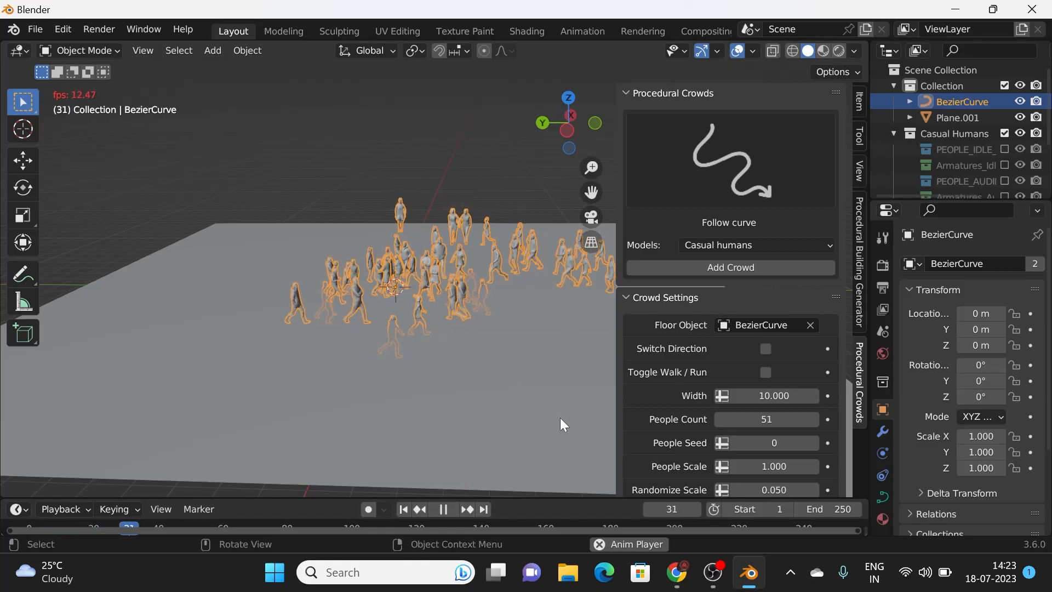
middle_drag(559, 426, 420, 425)
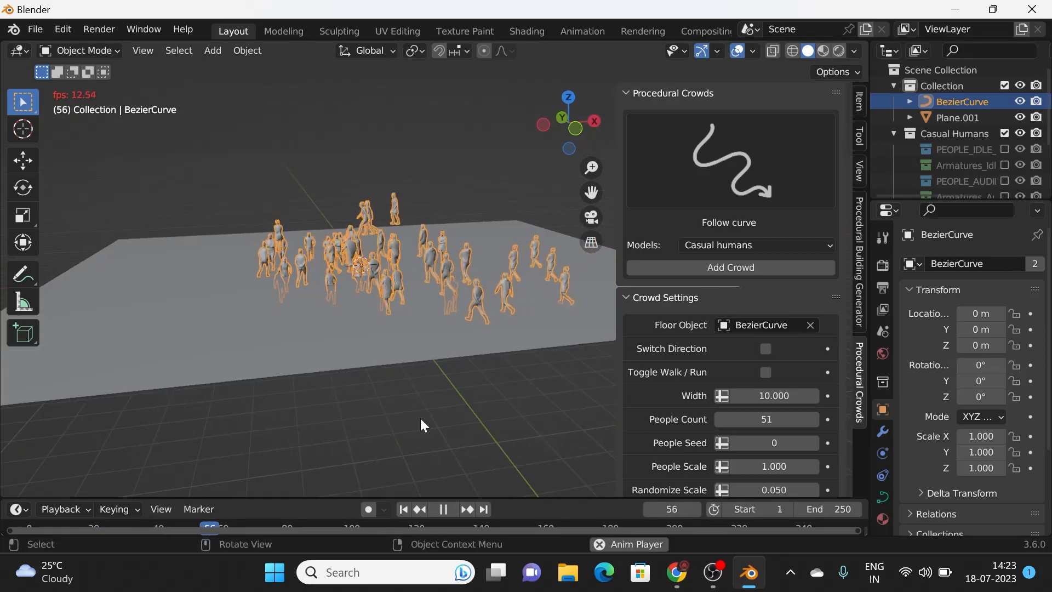
middle_drag(301, 403, 471, 422)
middle_drag(399, 431, 487, 432)
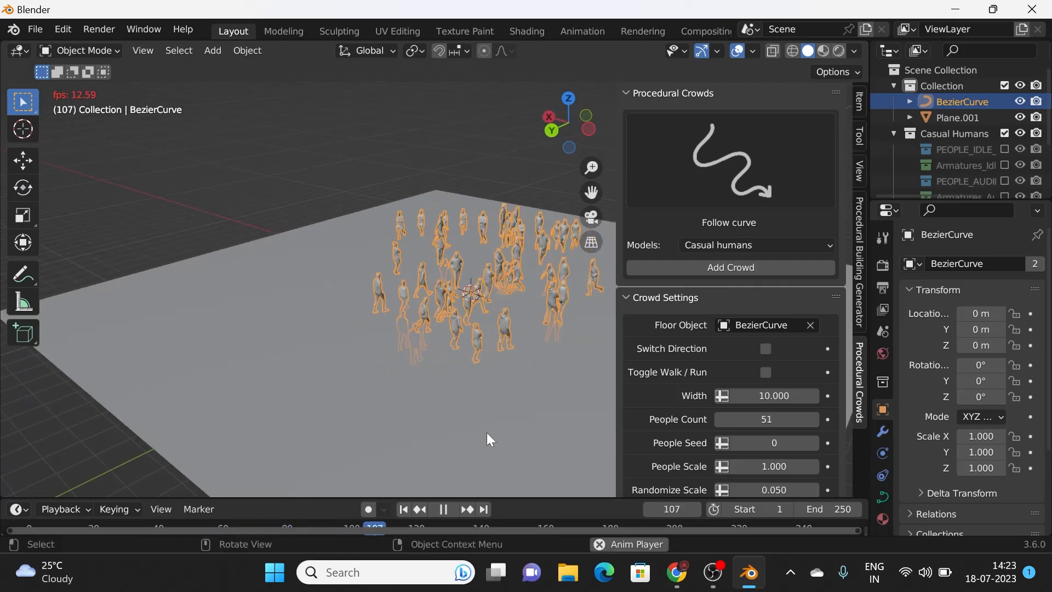
click(446, 507)
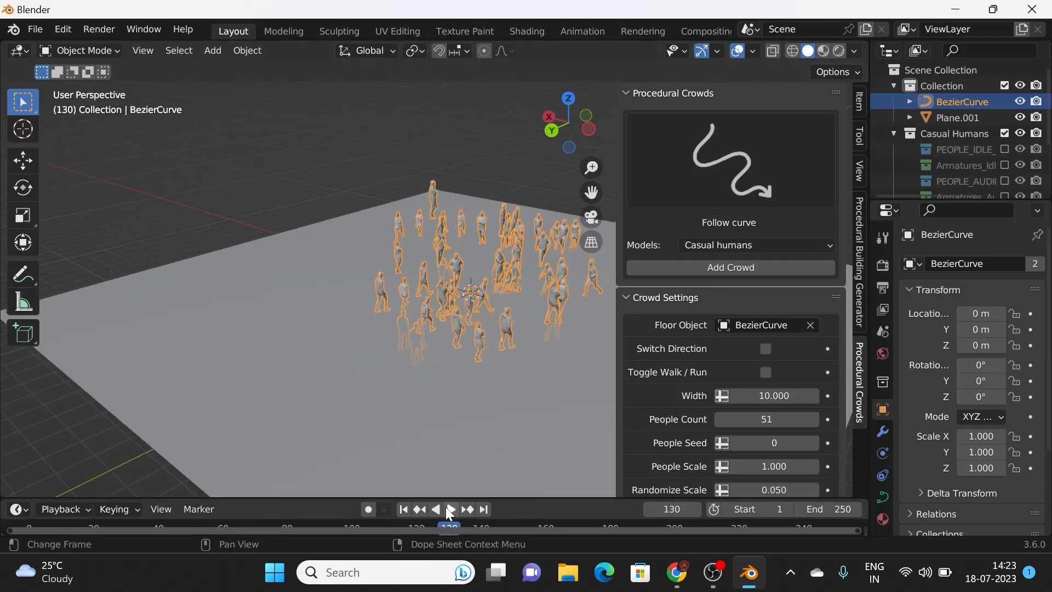